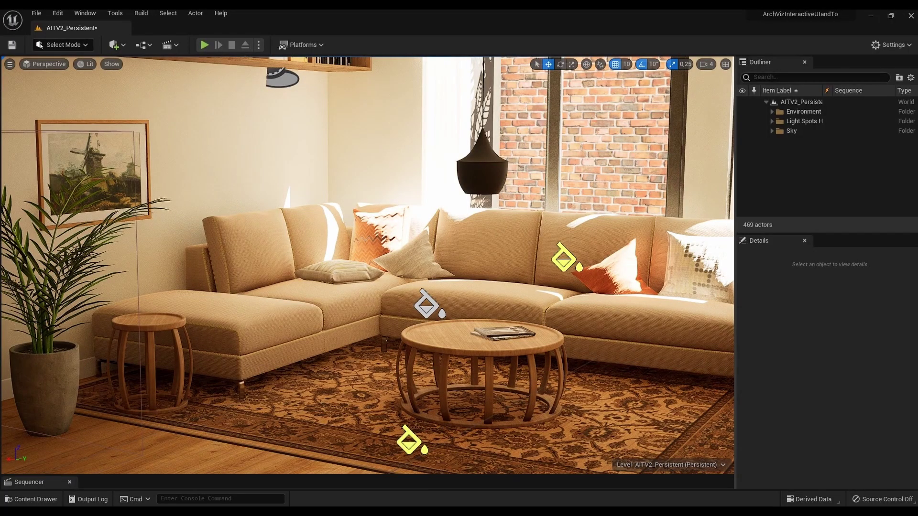
Step: Add a sequence-bound cine camera with a Camera Cuts track and enlarge the viewport
{"action": "left_click", "coordinate": [10, 64]}
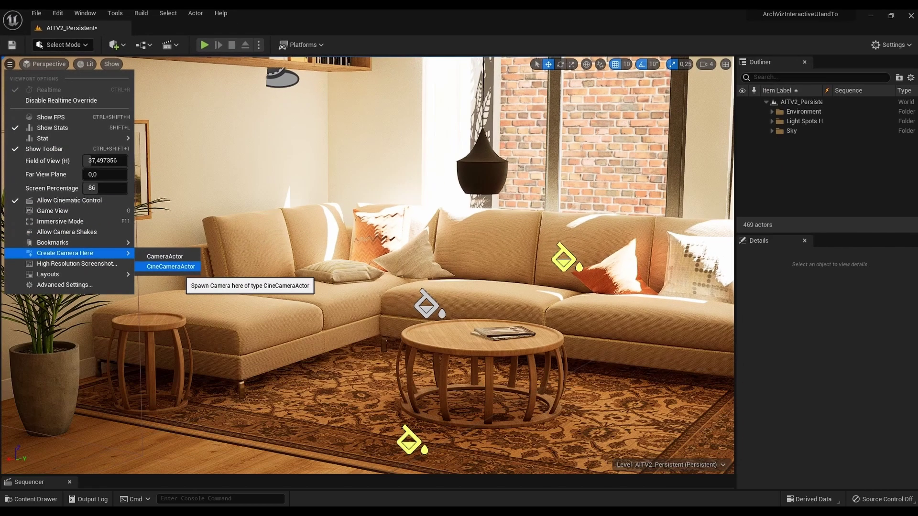
{"action": "left_click", "coordinate": [241, 406]}
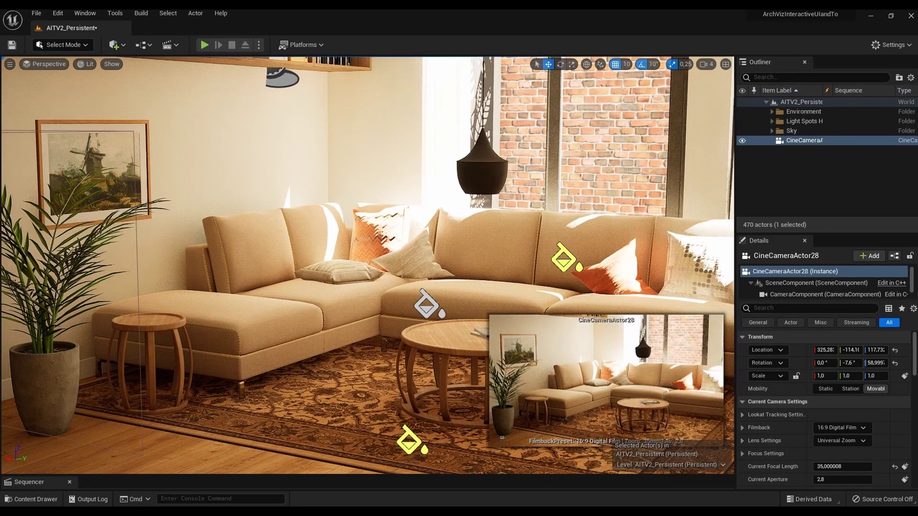
{"action": "key", "text": "Escape"}
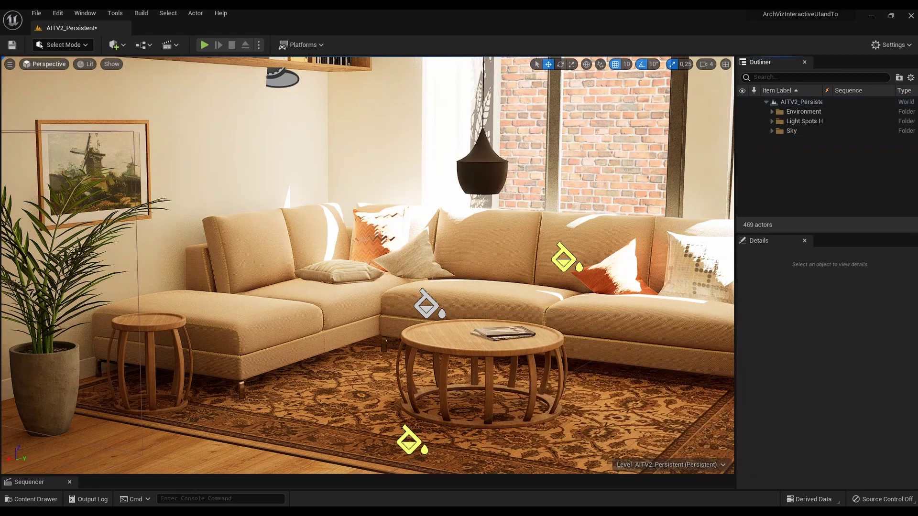
{"action": "left_click", "coordinate": [114, 45]}
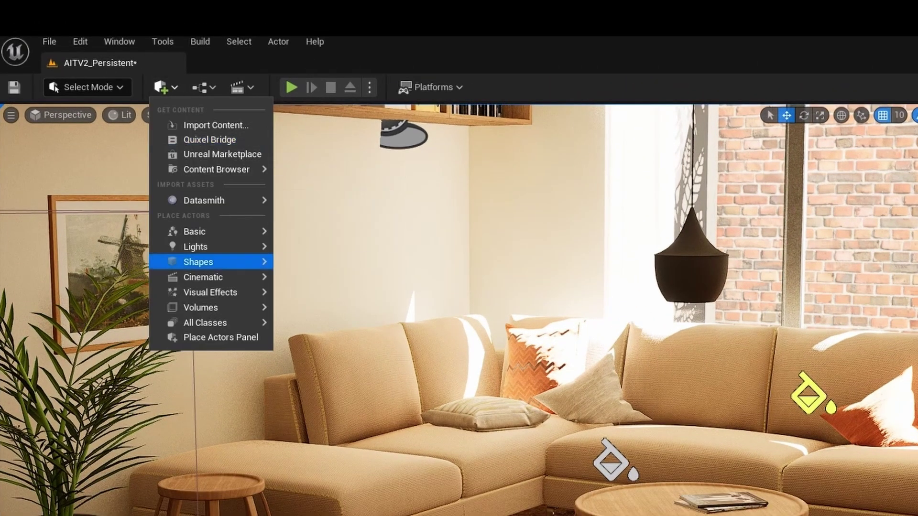
{"action": "mouse_move", "coordinate": [203, 277]}
{"action": "left_click", "coordinate": [352, 285]}
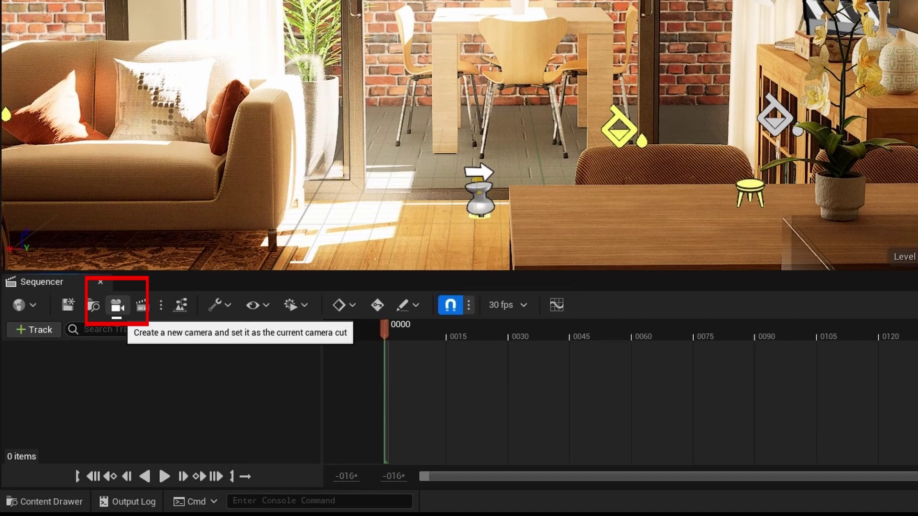
{"action": "left_click", "coordinate": [116, 306]}
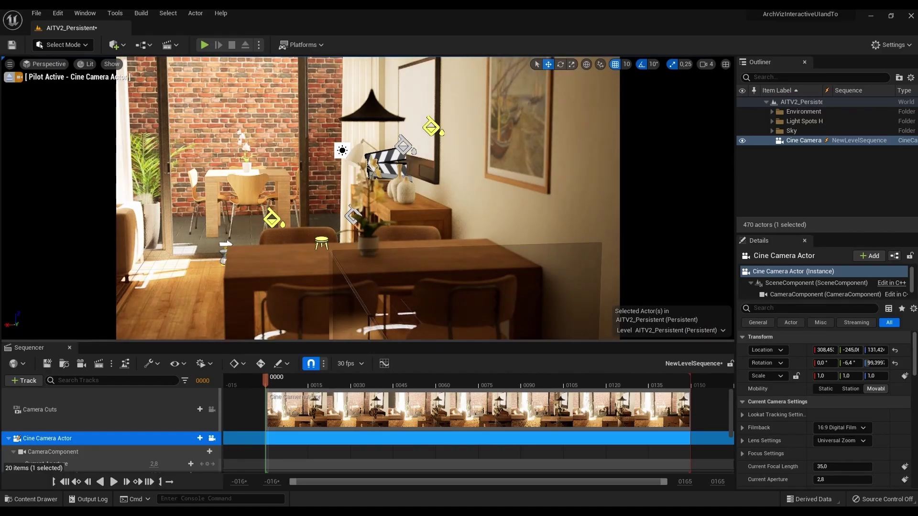
{"action": "left_click_drag", "start_coordinate": [367, 343], "coordinate": [367, 466]}
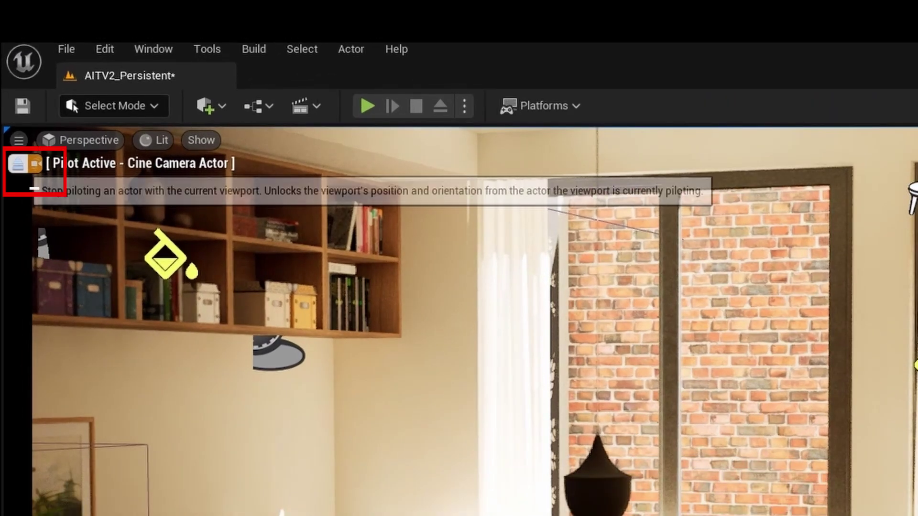
Step: Stop piloting, then look through the Cine Camera Actor from Placed Cameras
{"action": "left_click", "coordinate": [18, 163]}
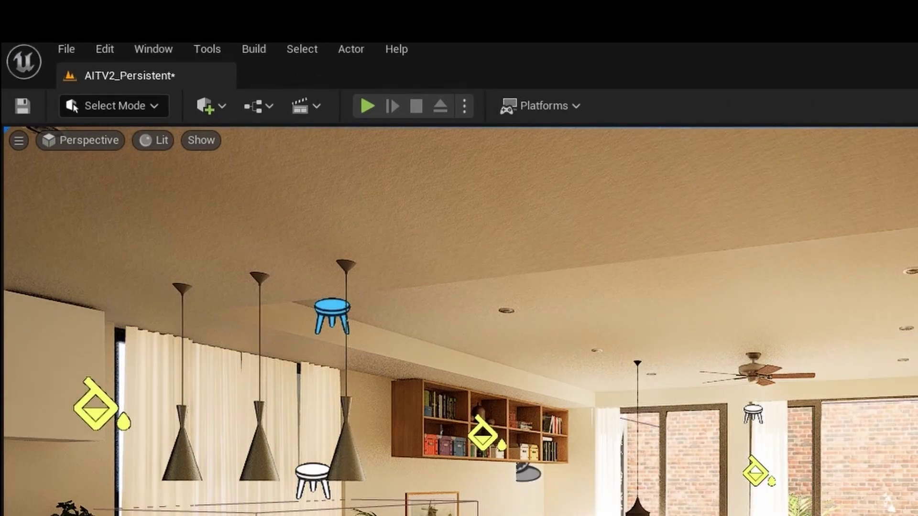
{"action": "left_click", "coordinate": [80, 139]}
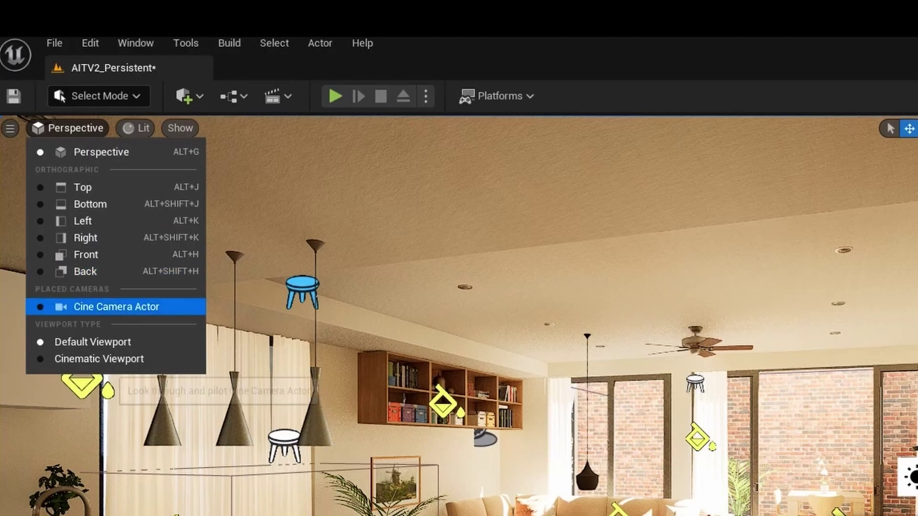
{"action": "left_click", "coordinate": [116, 307]}
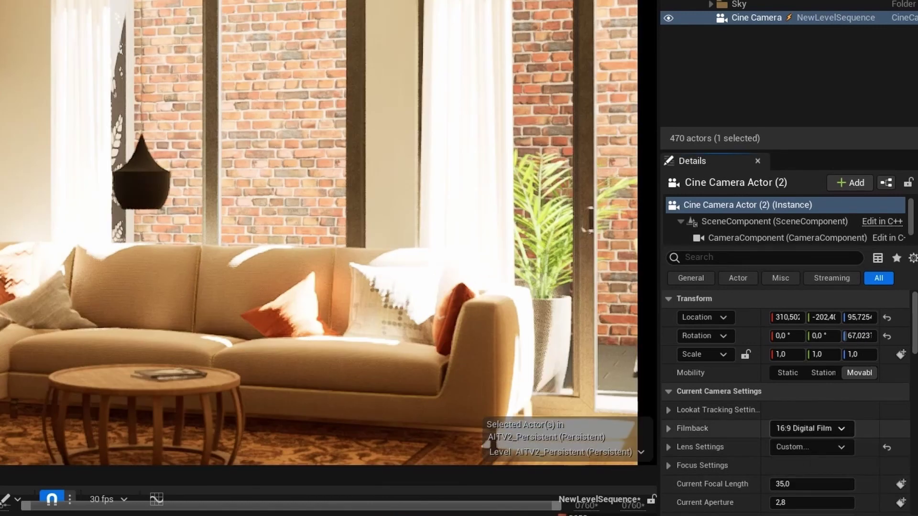
{"action": "left_click", "coordinate": [811, 428]}
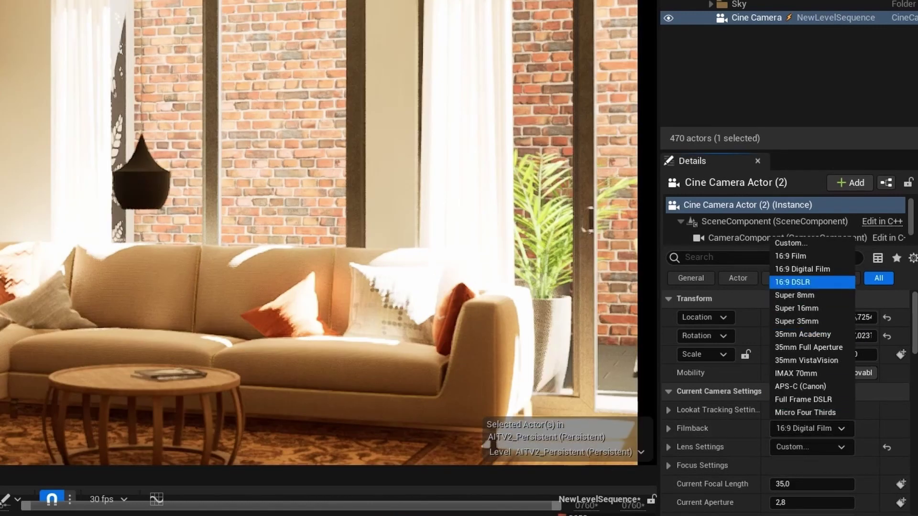
{"action": "left_click", "coordinate": [796, 322]}
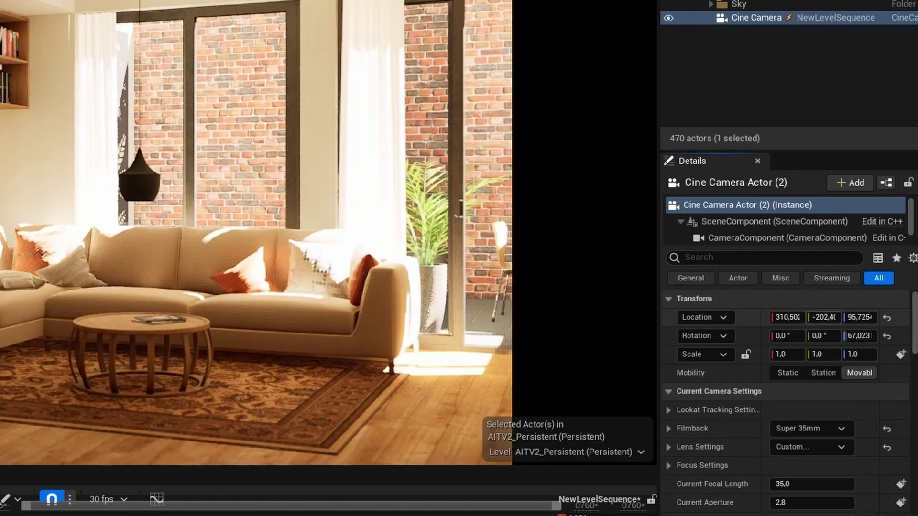
{"action": "left_click", "coordinate": [810, 428]}
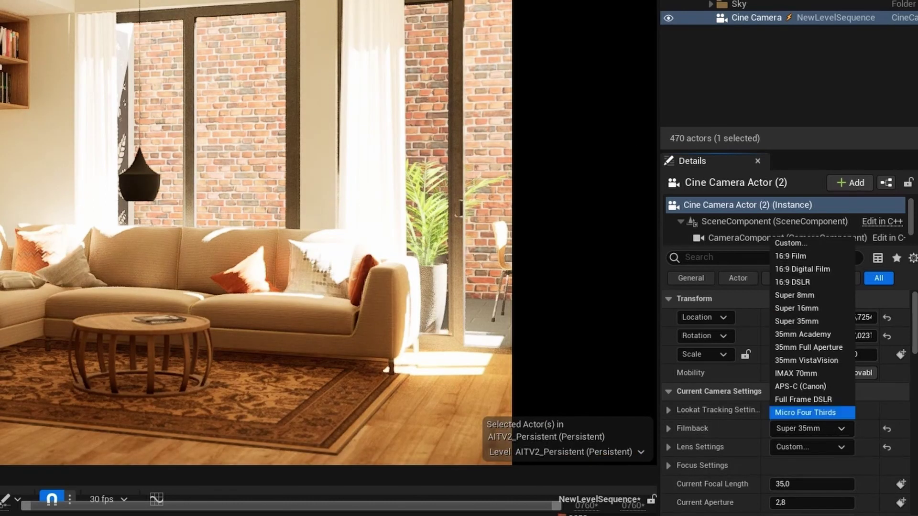
{"action": "left_click", "coordinate": [796, 373]}
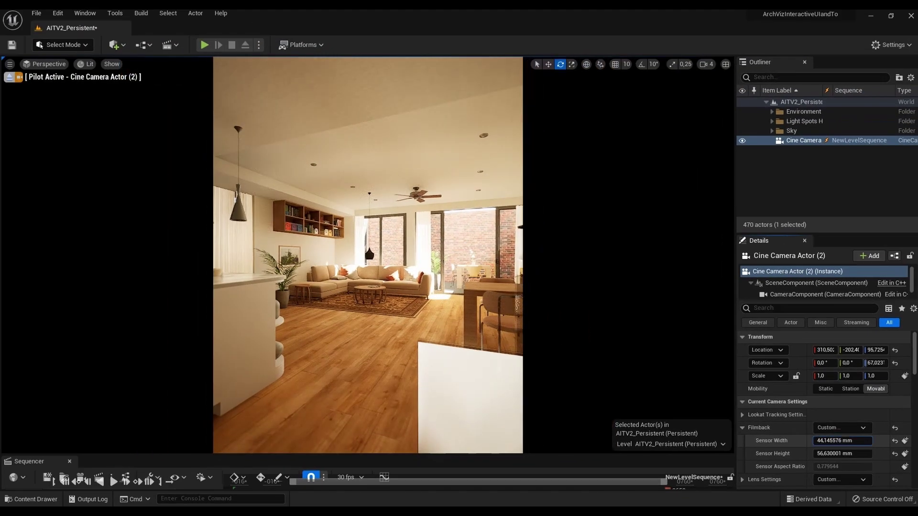
{"action": "left_click_drag", "start_coordinate": [824, 442], "coordinate": [860, 442]}
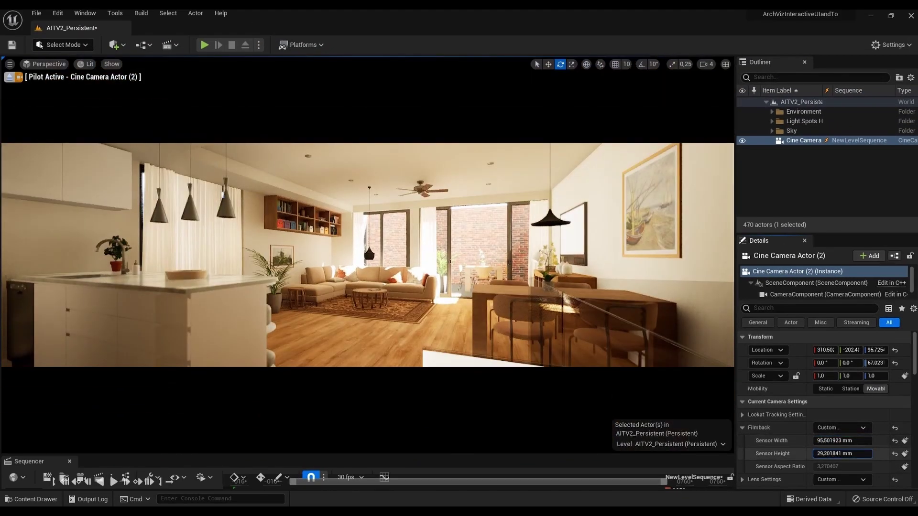
{"action": "left_click", "coordinate": [841, 427]}
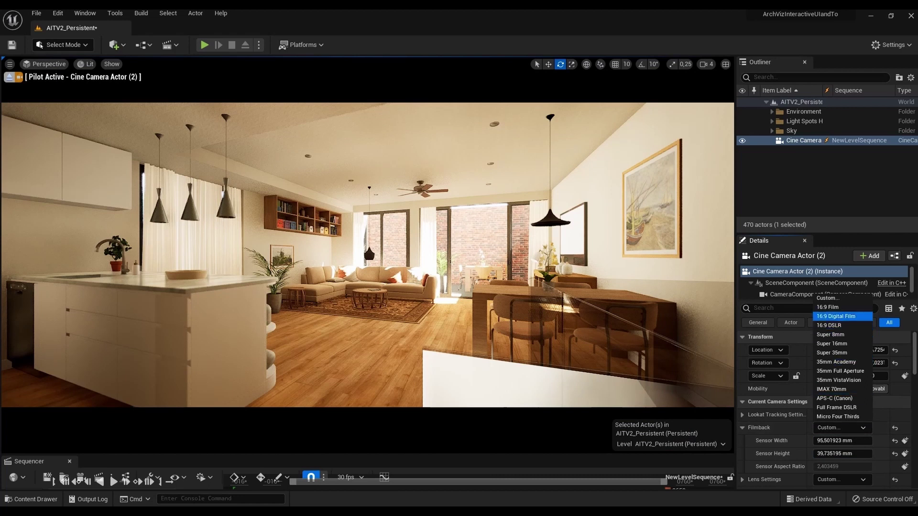
{"action": "left_click", "coordinate": [836, 316]}
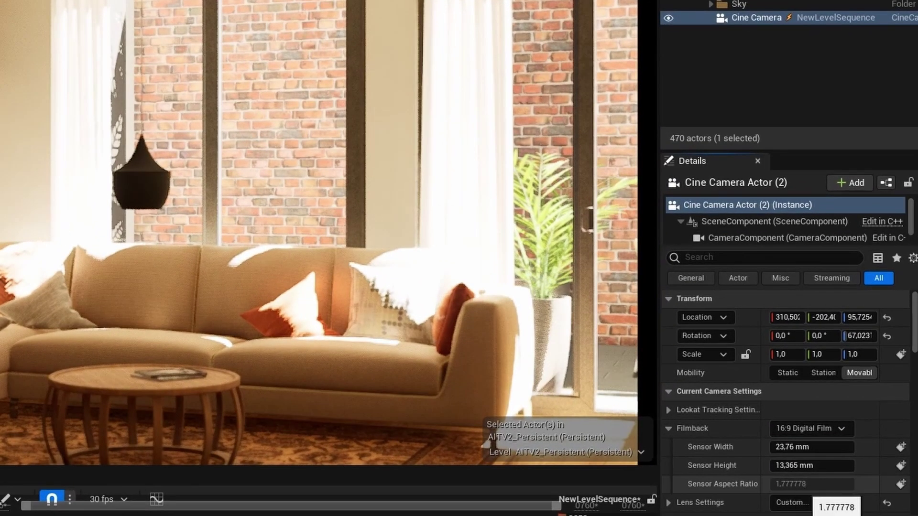
{"action": "scroll", "coordinate": [789, 394], "scroll_direction": "down", "scroll_amount": 1}
{"action": "scroll", "coordinate": [789, 394], "scroll_direction": "down", "scroll_amount": 2}
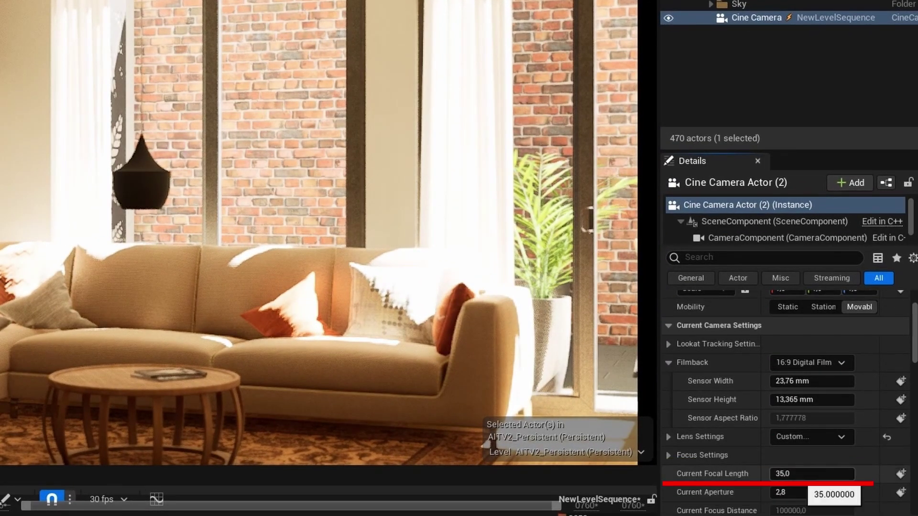
Step: Scrub the camera's focal length wider, then back down from telephoto
{"action": "left_click_drag", "start_coordinate": [817, 474], "coordinate": [789, 474]}
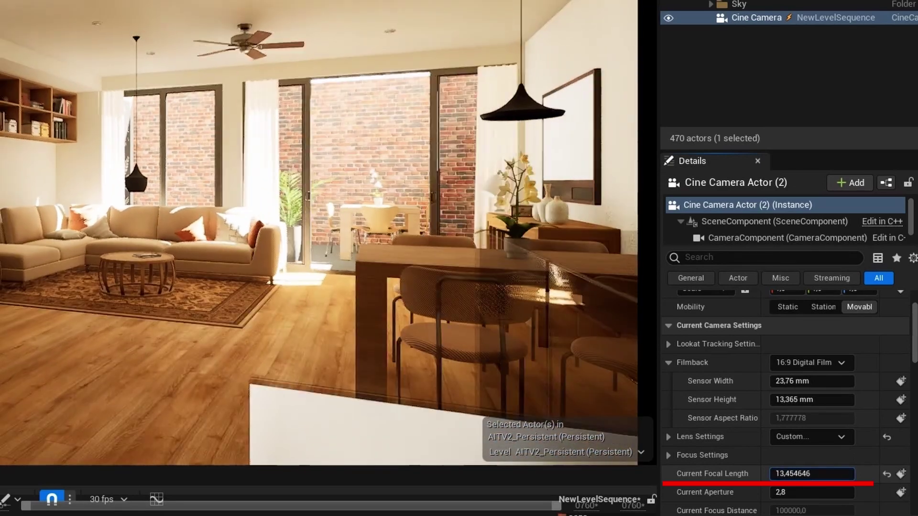
{"action": "left_click_drag", "start_coordinate": [788, 473], "coordinate": [861, 473]}
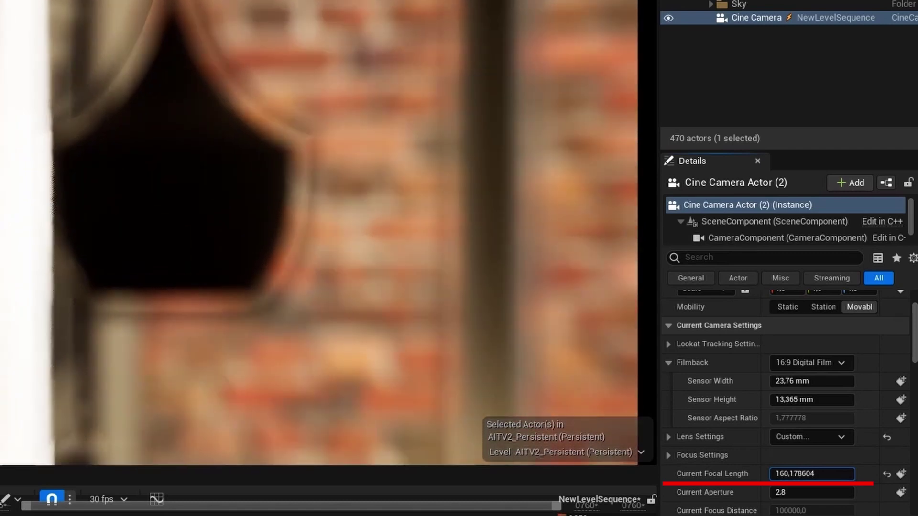
{"action": "left_click_drag", "start_coordinate": [860, 474], "coordinate": [824, 473]}
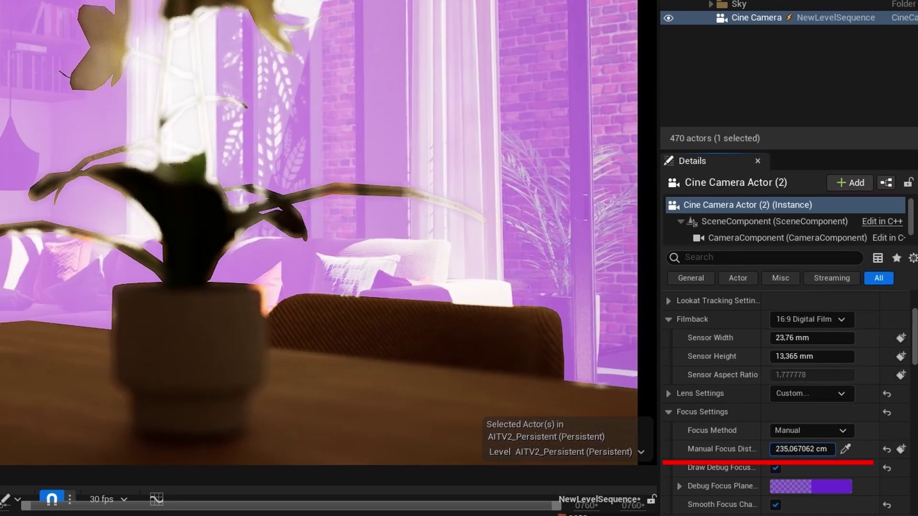
Step: Set manual focus distance onto the potted orchid and hide the debug focus plane
{"action": "left_click_drag", "start_coordinate": [810, 448], "coordinate": [789, 449]}
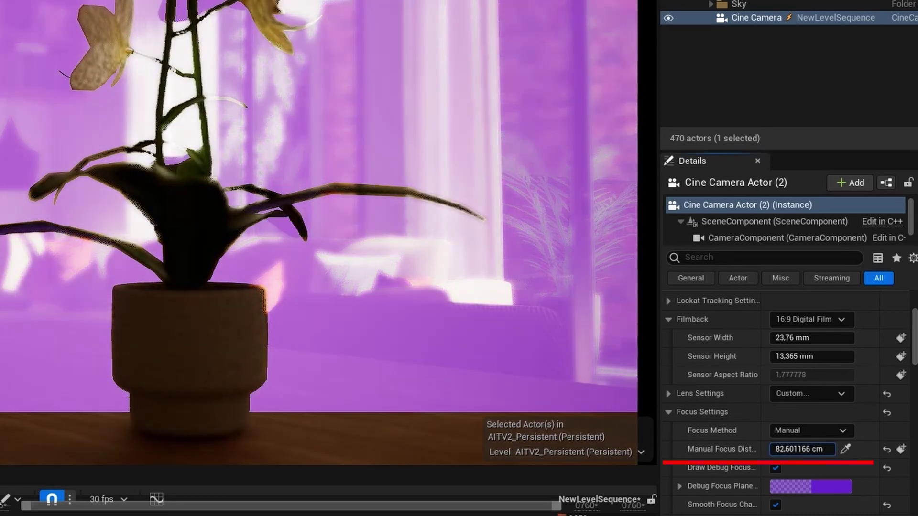
{"action": "left_click_drag", "start_coordinate": [789, 449], "coordinate": [790, 449]}
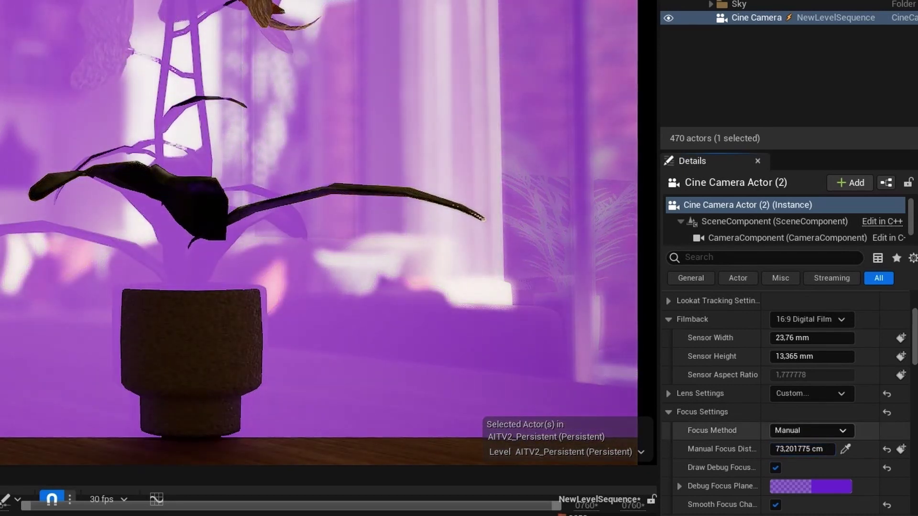
{"action": "left_click", "coordinate": [775, 468]}
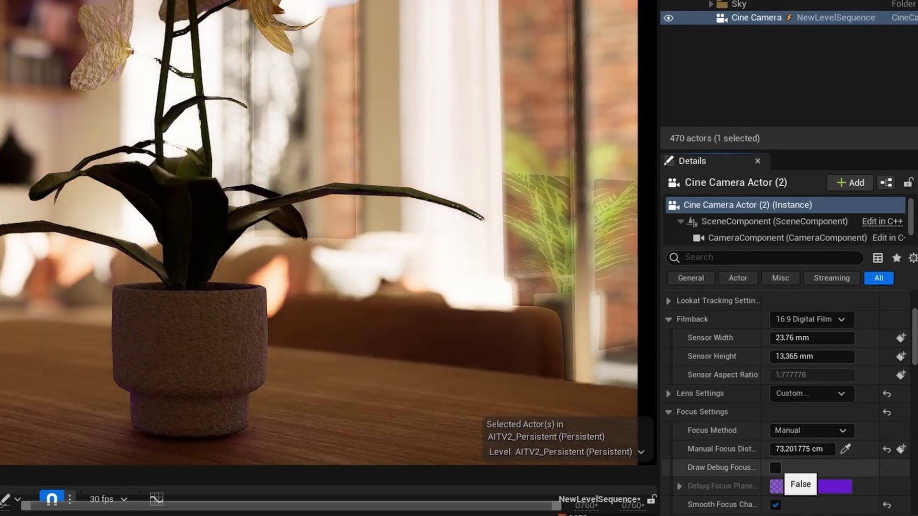
{"action": "mouse_move", "coordinate": [790, 450]}
{"action": "left_mouse_down"}
{"action": "mouse_move", "coordinate": [824, 450]}
{"action": "mouse_move", "coordinate": [788, 449]}
{"action": "left_mouse_up"}
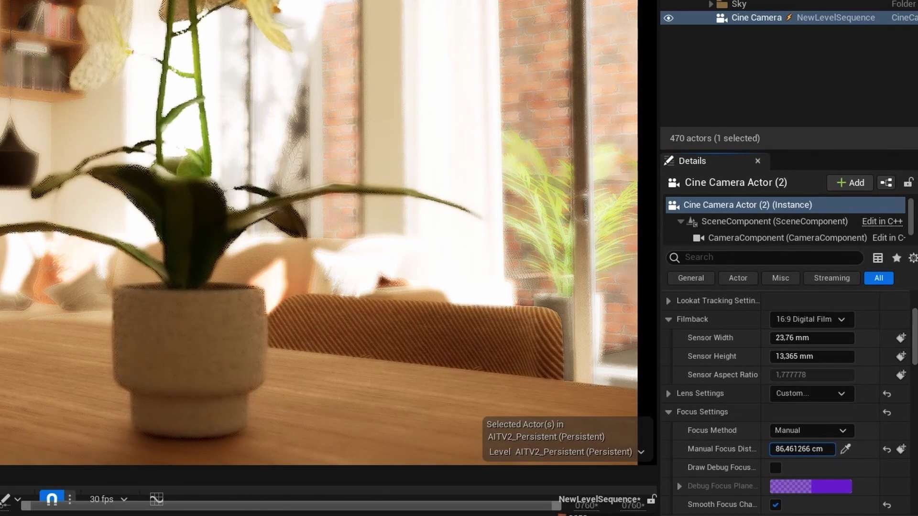
{"action": "left_click_drag", "start_coordinate": [792, 448], "coordinate": [797, 448]}
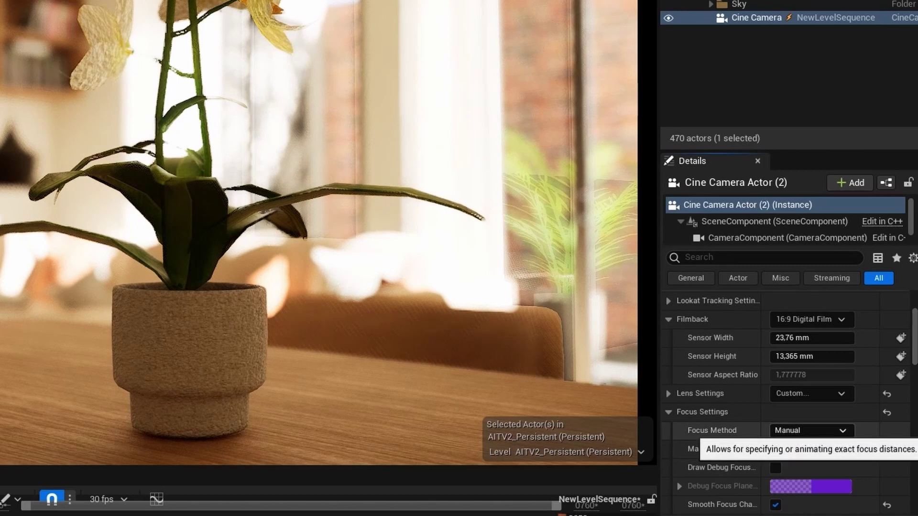
{"action": "scroll", "coordinate": [789, 401], "scroll_direction": "down", "scroll_amount": 3}
{"action": "scroll", "coordinate": [789, 402], "scroll_direction": "down", "scroll_amount": 2}
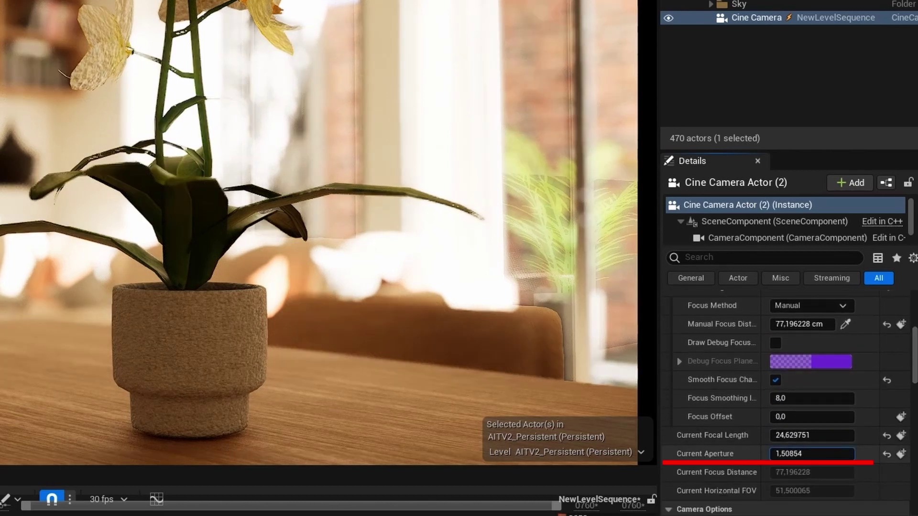
{"action": "type", "text": "1,2"}
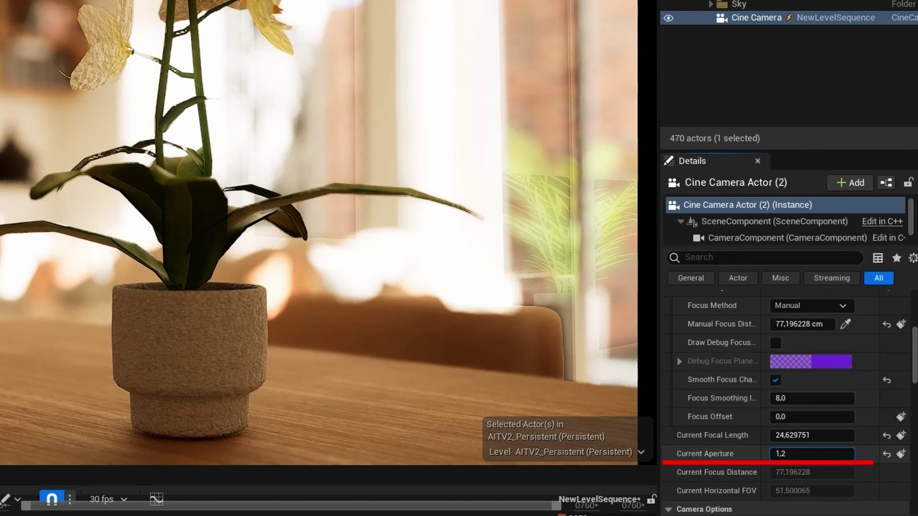
Step: Raise the aperture, set bloom intensity near 3 and try the Standard bloom method
{"action": "left_click_drag", "start_coordinate": [788, 453], "coordinate": [853, 453]}
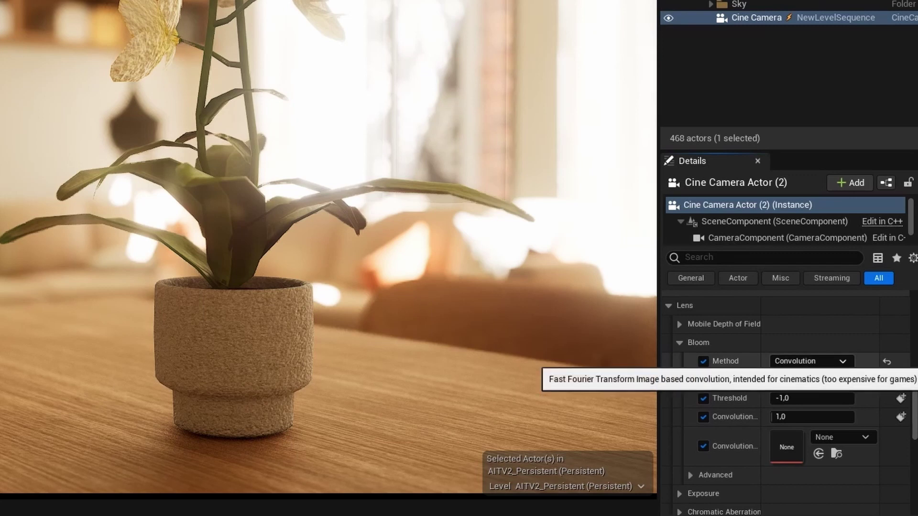
{"action": "left_click_drag", "start_coordinate": [796, 379], "coordinate": [817, 379]}
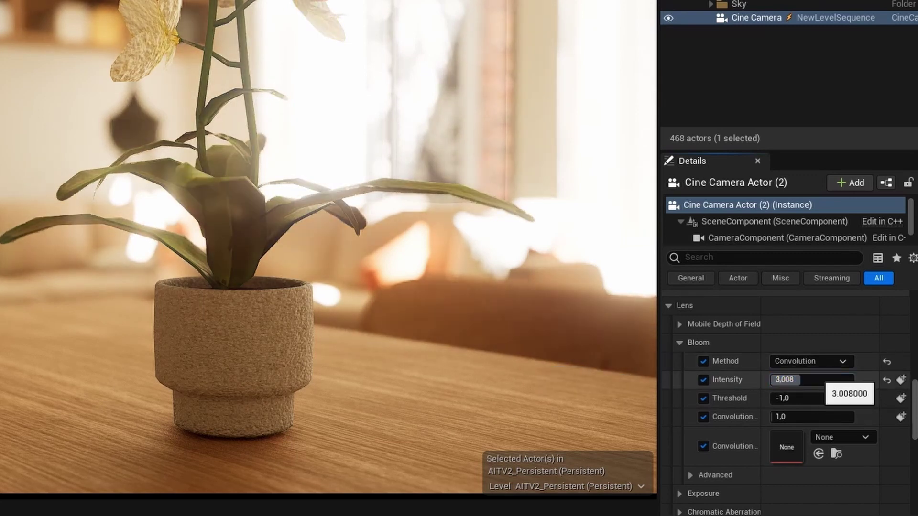
{"action": "left_click", "coordinate": [810, 361]}
{"action": "left_click", "coordinate": [796, 373]}
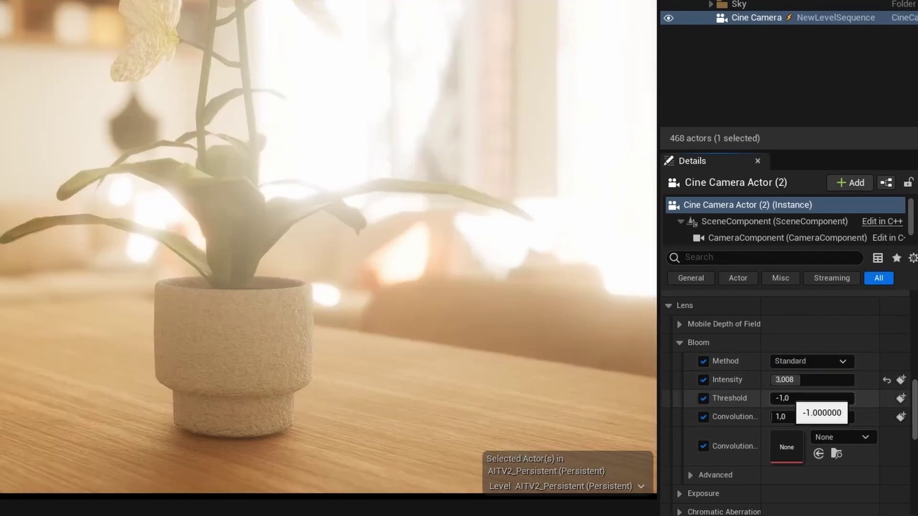
{"action": "left_click", "coordinate": [887, 379]}
{"action": "left_click", "coordinate": [679, 343]}
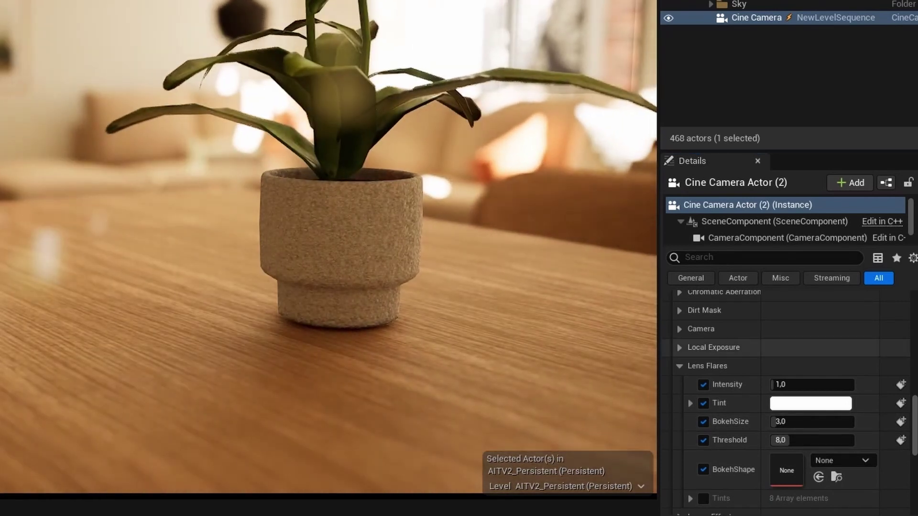
Step: Raise lens flare intensity and bokeh size; try vignette intensity 0.496, then disable it
{"action": "mouse_move", "coordinate": [778, 385]}
{"action": "left_mouse_down"}
{"action": "mouse_move", "coordinate": [817, 384]}
{"action": "mouse_move", "coordinate": [789, 385]}
{"action": "left_mouse_up"}
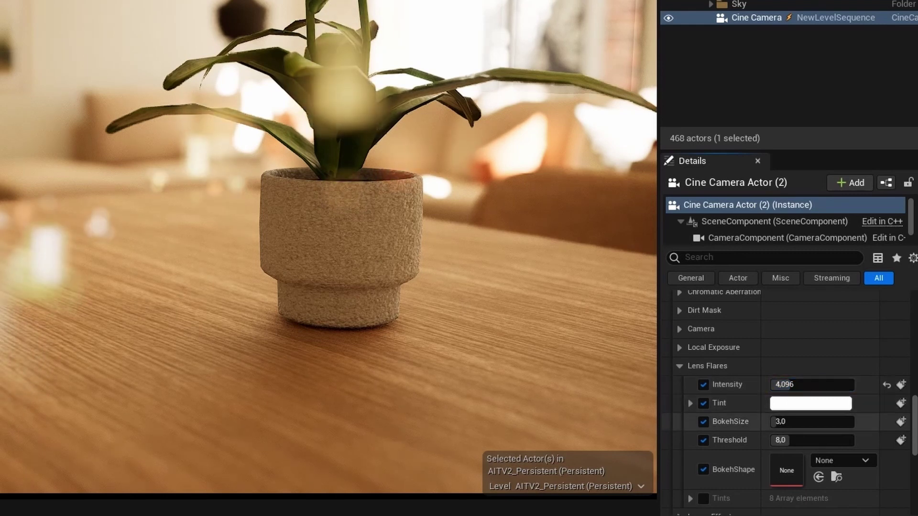
{"action": "mouse_move", "coordinate": [781, 422]}
{"action": "left_mouse_down"}
{"action": "mouse_move", "coordinate": [796, 421]}
{"action": "mouse_move", "coordinate": [778, 422]}
{"action": "left_mouse_up"}
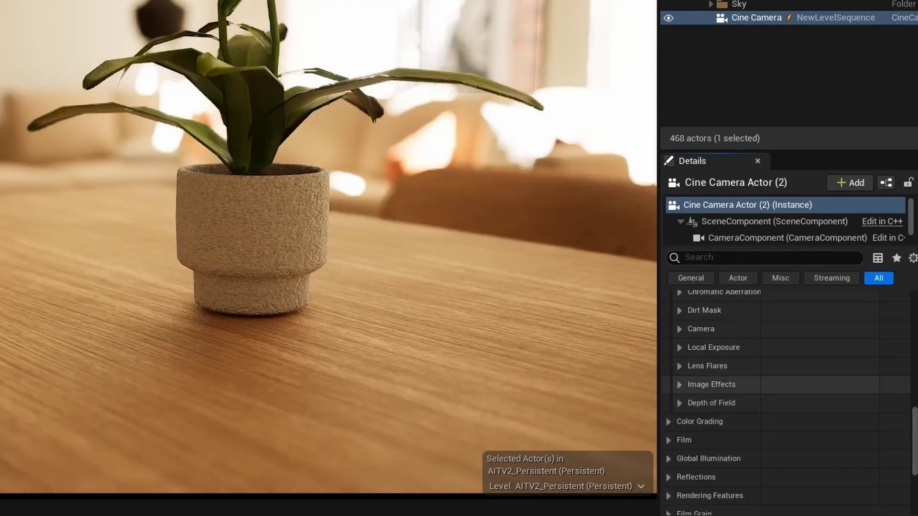
{"action": "left_click", "coordinate": [703, 403]}
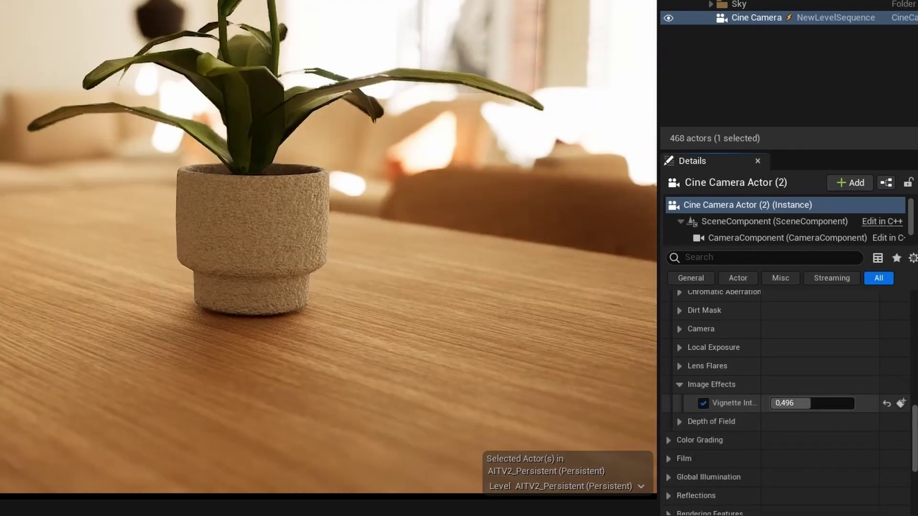
{"action": "left_click_drag", "start_coordinate": [808, 403], "coordinate": [835, 402]}
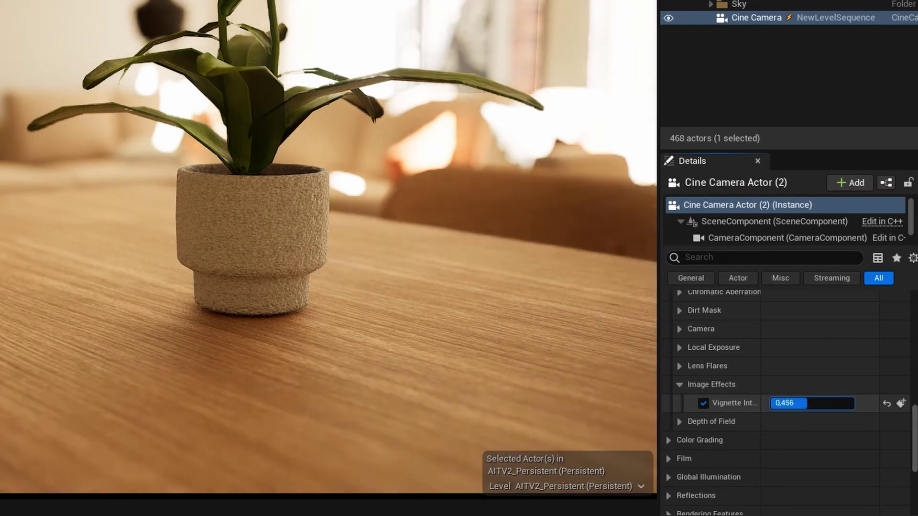
{"action": "left_click", "coordinate": [704, 404]}
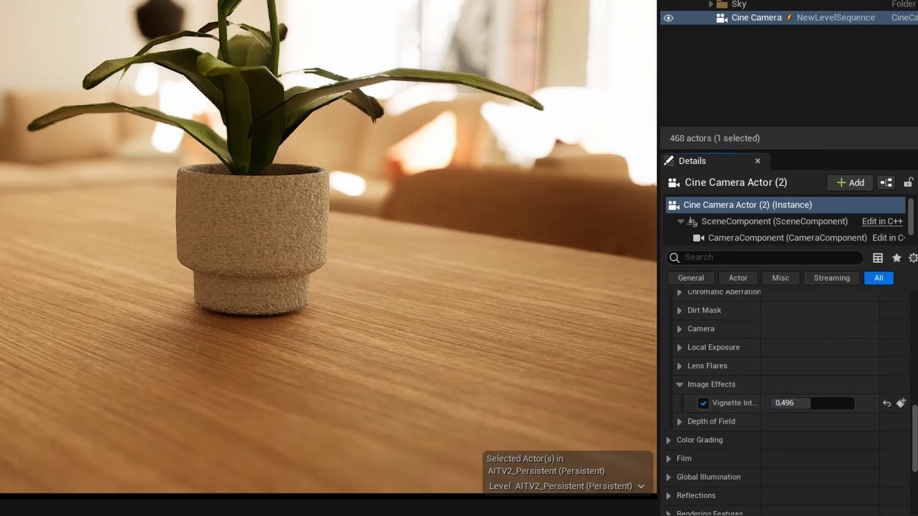
{"action": "left_click", "coordinate": [679, 385]}
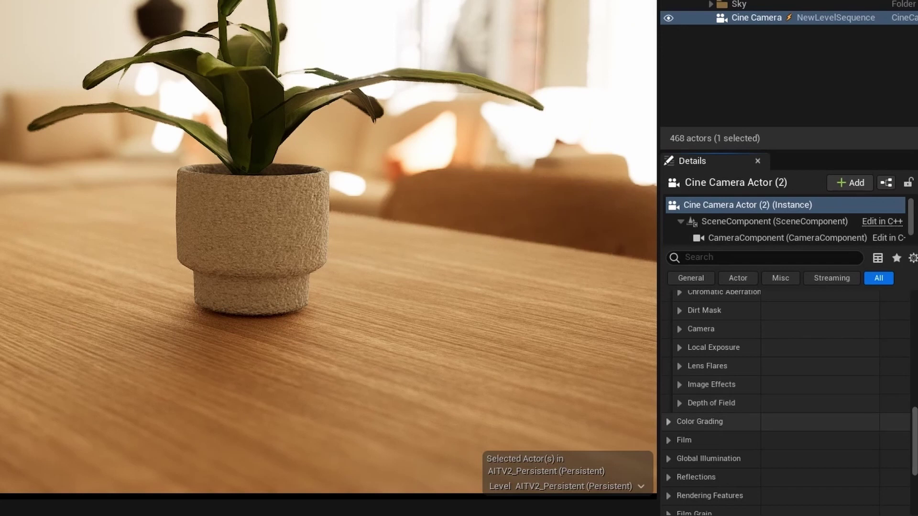
{"action": "scroll", "coordinate": [781, 394], "scroll_direction": "down", "scroll_amount": 3}
Step: Enable the Temp and Tint overrides and set white balance temperature to 3444
{"action": "left_click", "coordinate": [679, 387]}
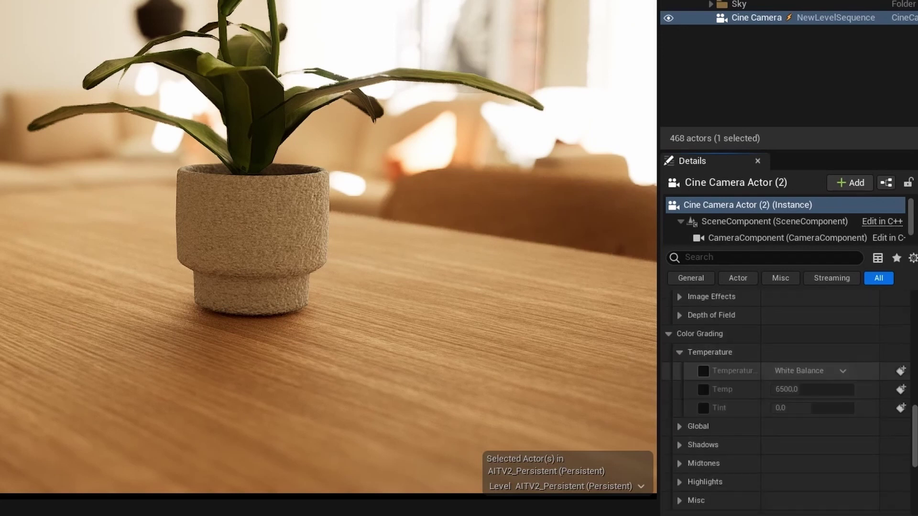
{"action": "left_click", "coordinate": [703, 389]}
{"action": "left_click", "coordinate": [703, 408]}
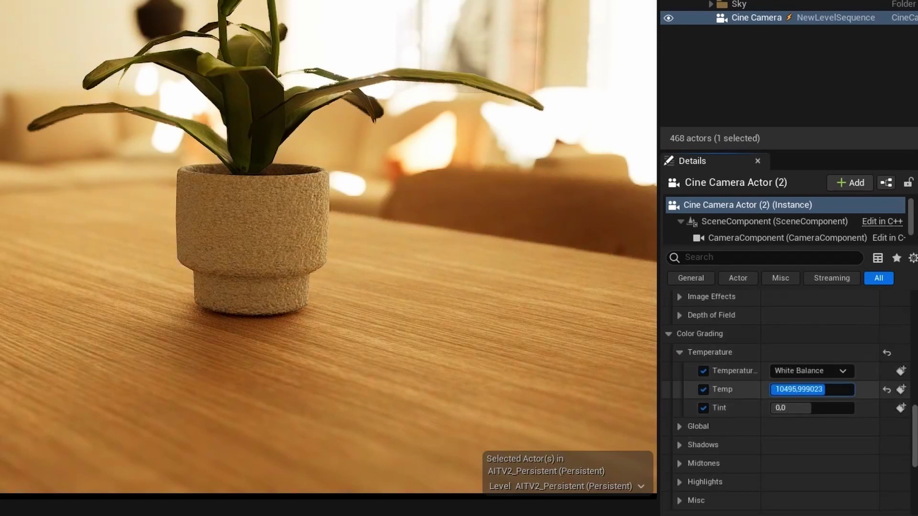
{"action": "type", "text": "3120"}
{"action": "key", "text": "Return"}
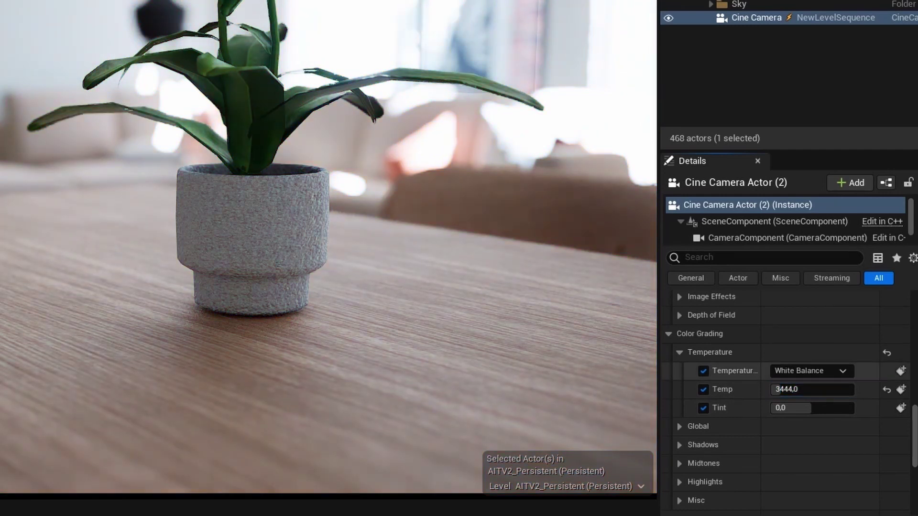
Step: Enable the global Contrast override and lower its red channel
{"action": "left_click", "coordinate": [680, 426]}
{"action": "scroll", "coordinate": [782, 430], "scroll_direction": "down", "scroll_amount": 2}
{"action": "left_click", "coordinate": [704, 420]}
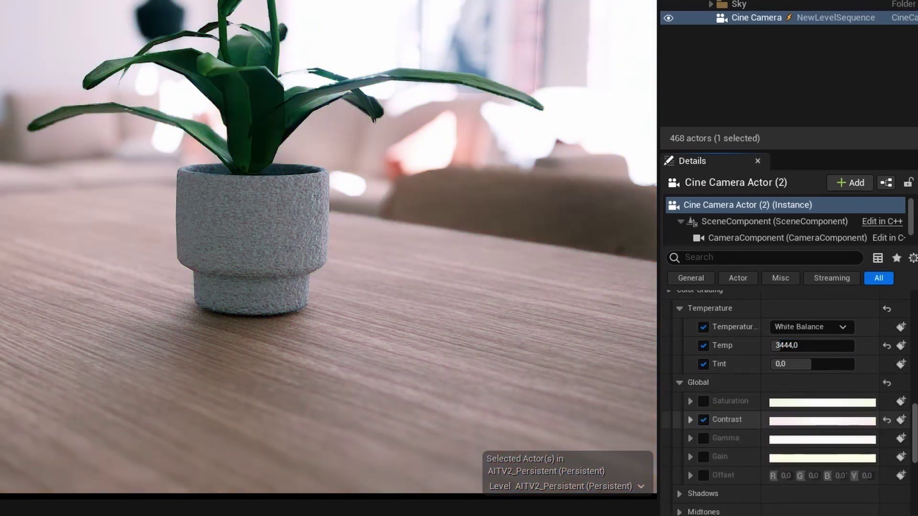
{"action": "left_click", "coordinate": [690, 420]}
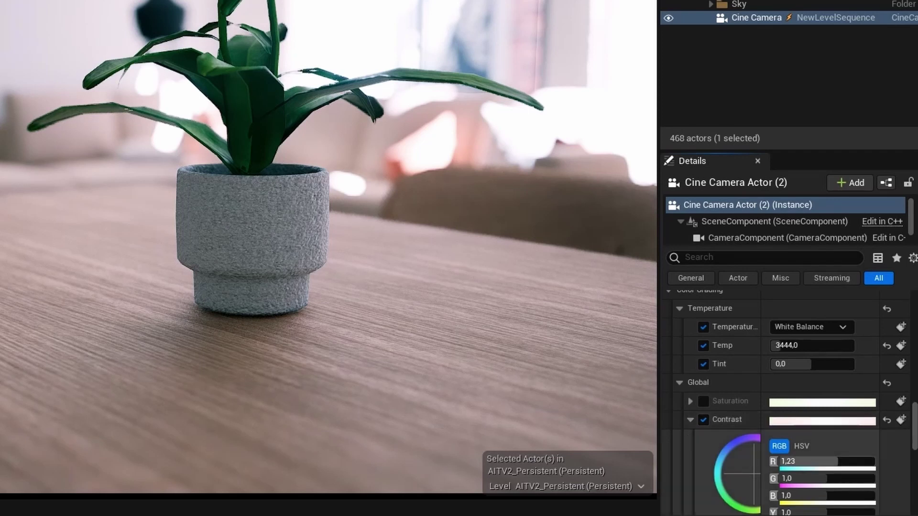
{"action": "left_click_drag", "start_coordinate": [836, 461], "coordinate": [792, 461]}
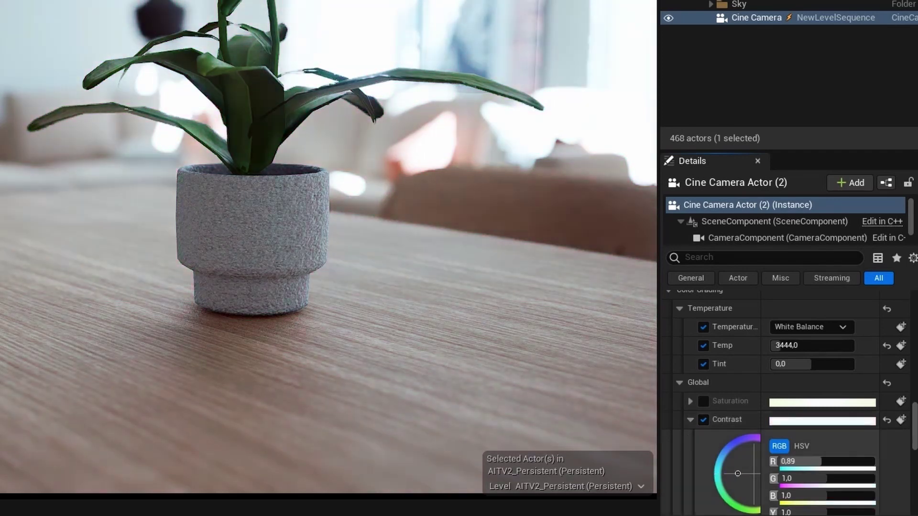
{"action": "left_click_drag", "start_coordinate": [850, 478], "coordinate": [825, 477]}
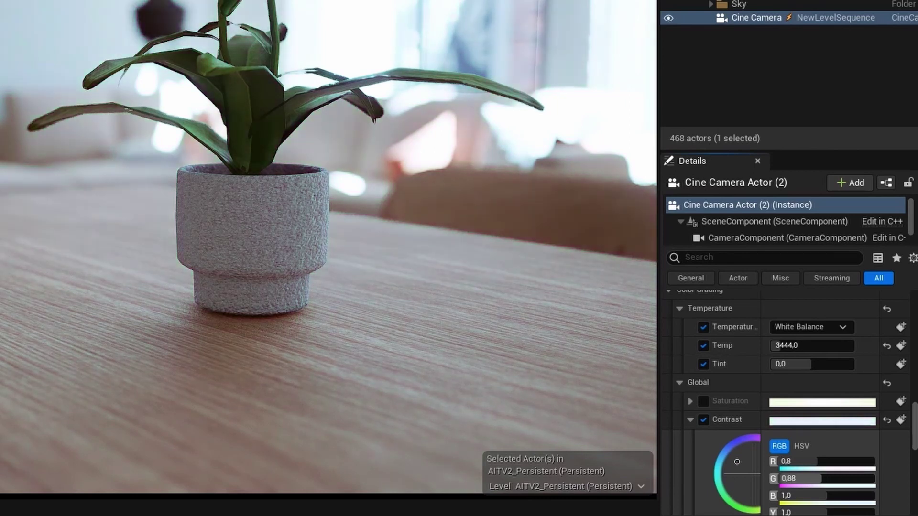
{"action": "scroll", "coordinate": [789, 431], "scroll_direction": "down", "scroll_amount": 3}
{"action": "scroll", "coordinate": [789, 394], "scroll_direction": "down", "scroll_amount": 3}
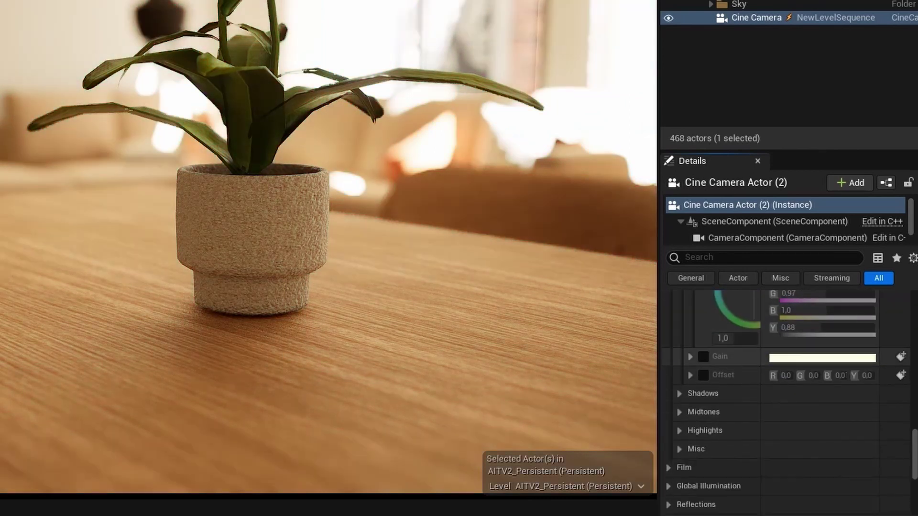
{"action": "scroll", "coordinate": [788, 395], "scroll_direction": "down", "scroll_amount": 3}
{"action": "scroll", "coordinate": [788, 395], "scroll_direction": "down", "scroll_amount": 2}
Step: Enable film Slope, Toe, Shoulder and Clip settings and lower the Slope value
{"action": "left_click", "coordinate": [692, 354]}
{"action": "left_click", "coordinate": [692, 373]}
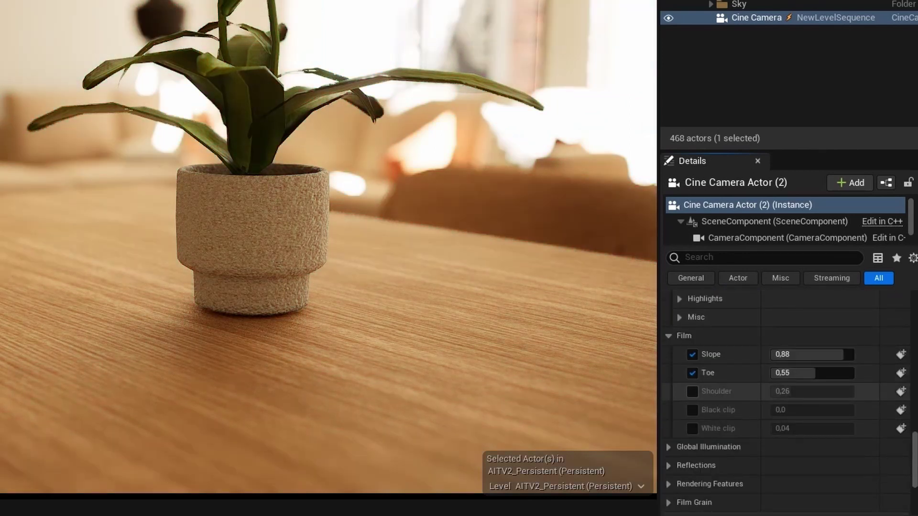
{"action": "left_click", "coordinate": [692, 392]}
{"action": "left_click", "coordinate": [692, 410]}
{"action": "mouse_move", "coordinate": [824, 354]}
{"action": "left_mouse_down"}
{"action": "mouse_move", "coordinate": [796, 354]}
{"action": "mouse_move", "coordinate": [818, 392]}
{"action": "left_mouse_up"}
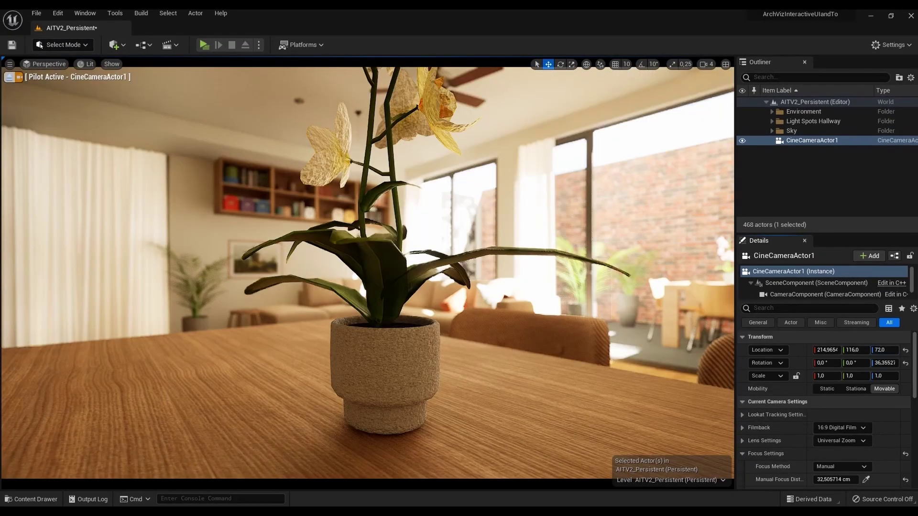
Step: Create a NewLevelSequence asset from the Content Drawer's Animation menu and open it
{"action": "left_click", "coordinate": [29, 499]}
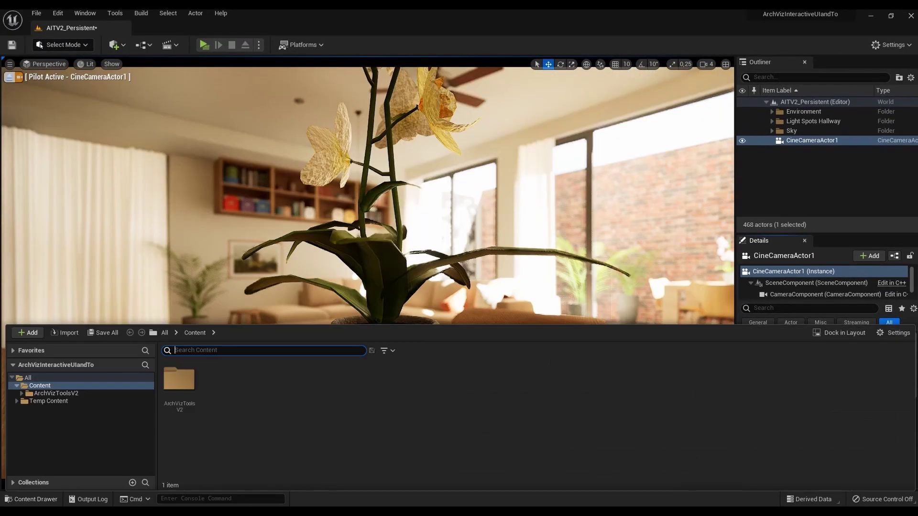
{"action": "right_click", "coordinate": [244, 385]}
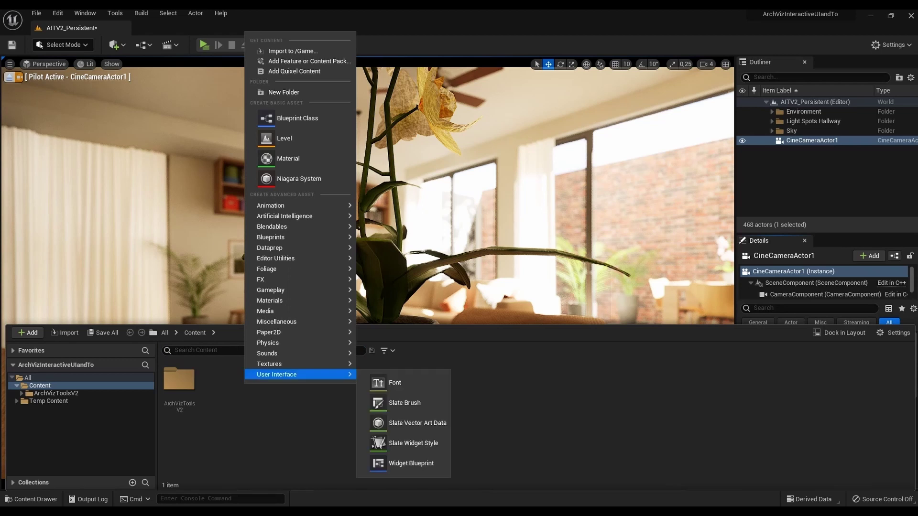
{"action": "mouse_move", "coordinate": [300, 205]}
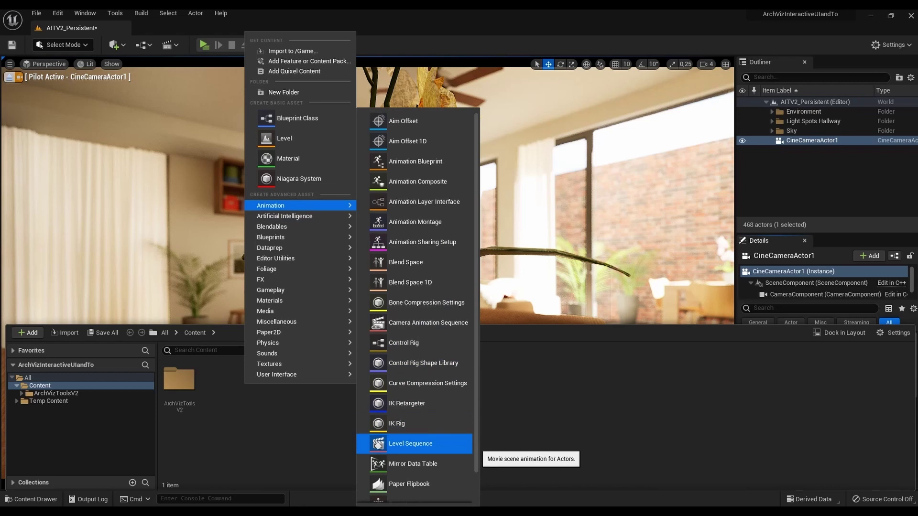
{"action": "left_click", "coordinate": [415, 444]}
{"action": "double_click", "coordinate": [222, 380]}
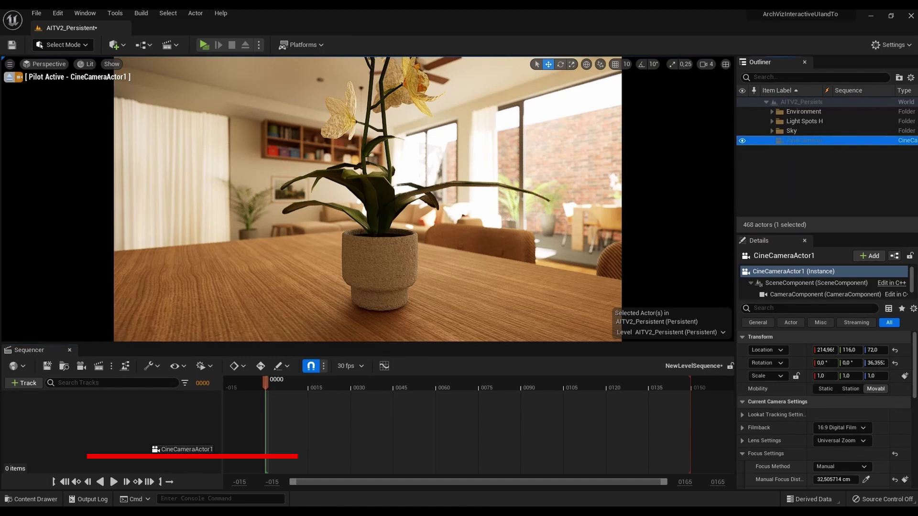
Step: Add CineCameraActor1 to the sequence and look through it again
{"action": "left_click_drag", "start_coordinate": [175, 440], "coordinate": [176, 440]}
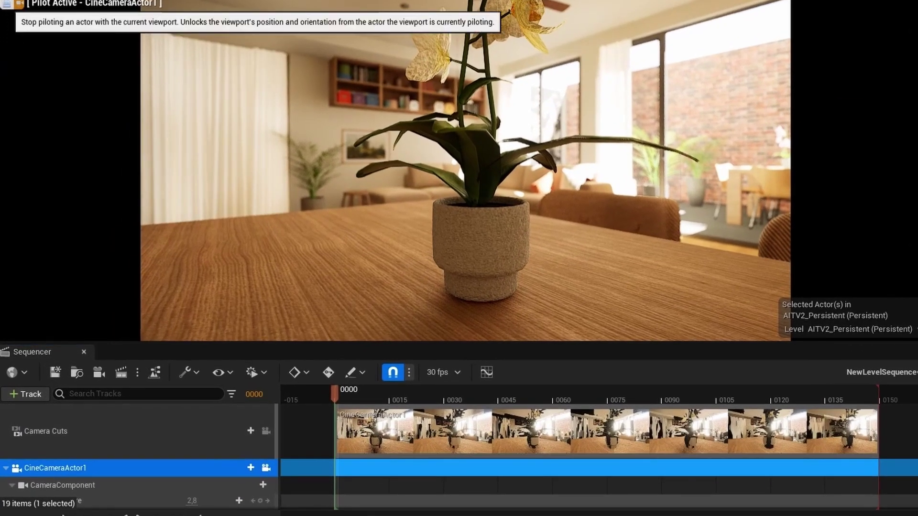
{"action": "left_click", "coordinate": [7, 3]}
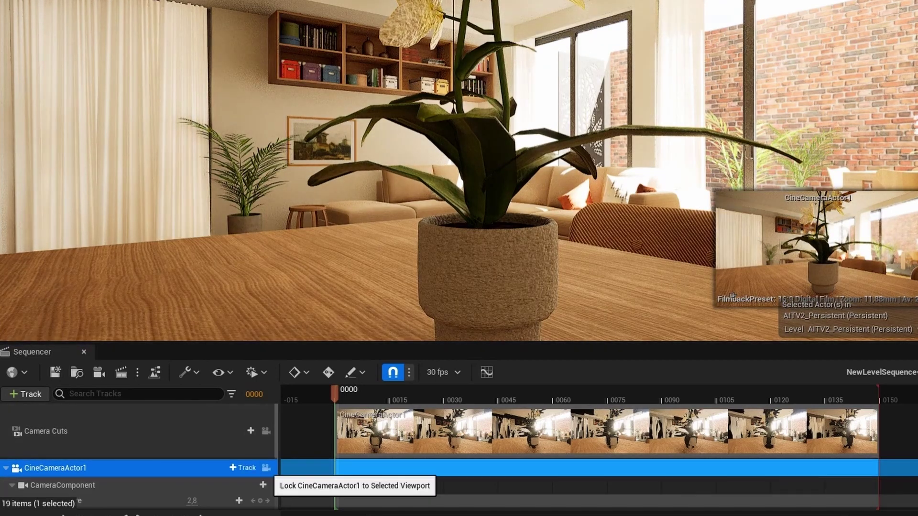
{"action": "left_click", "coordinate": [267, 469]}
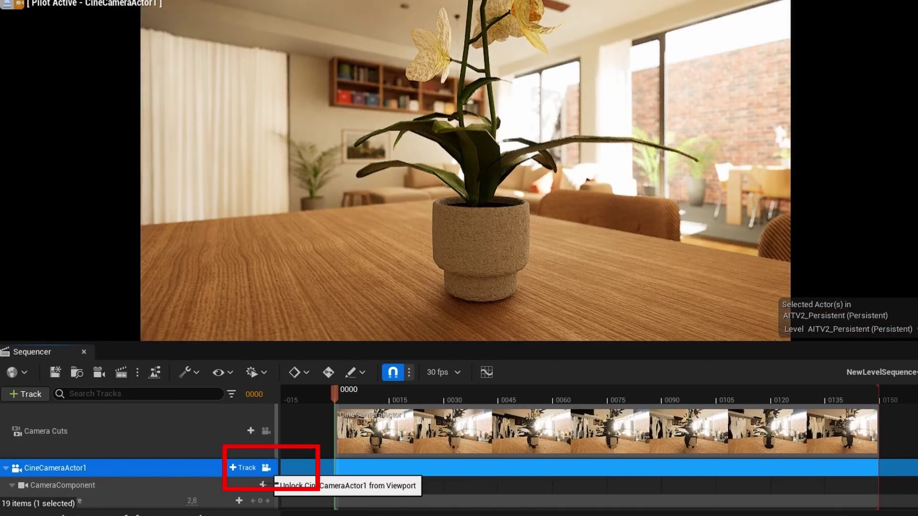
{"action": "scroll", "coordinate": [144, 459], "scroll_direction": "down", "scroll_amount": 2}
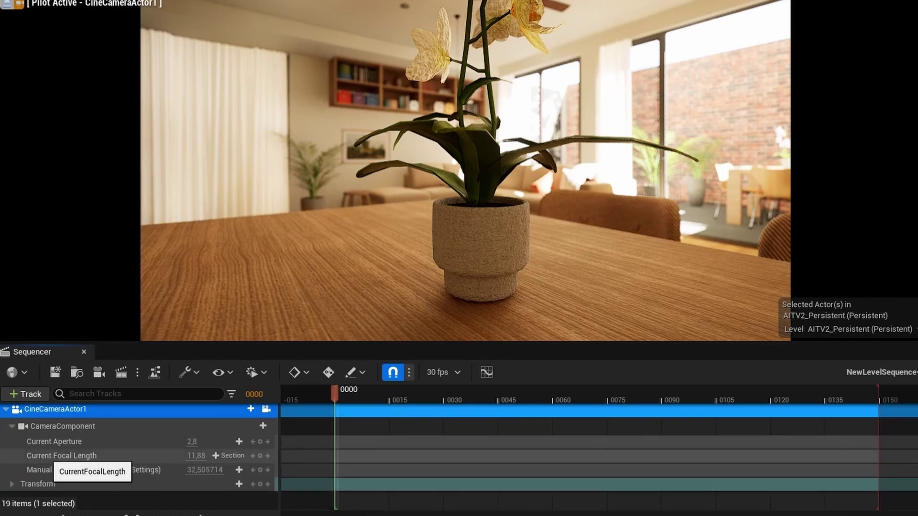
Step: Expand the Transform track to list Location X, Y, Z and park the playhead near the start
{"action": "left_click", "coordinate": [12, 484]}
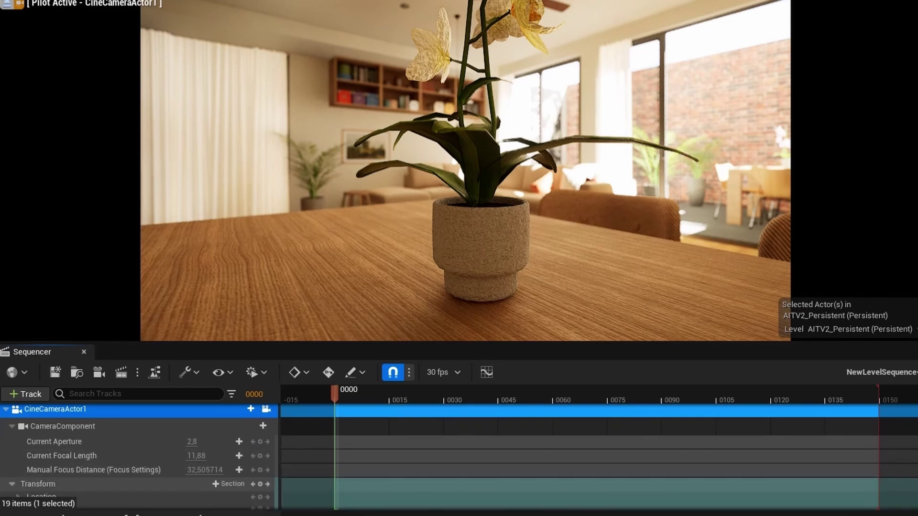
{"action": "scroll", "coordinate": [144, 459], "scroll_direction": "down", "scroll_amount": 2}
{"action": "left_click", "coordinate": [108, 485]}
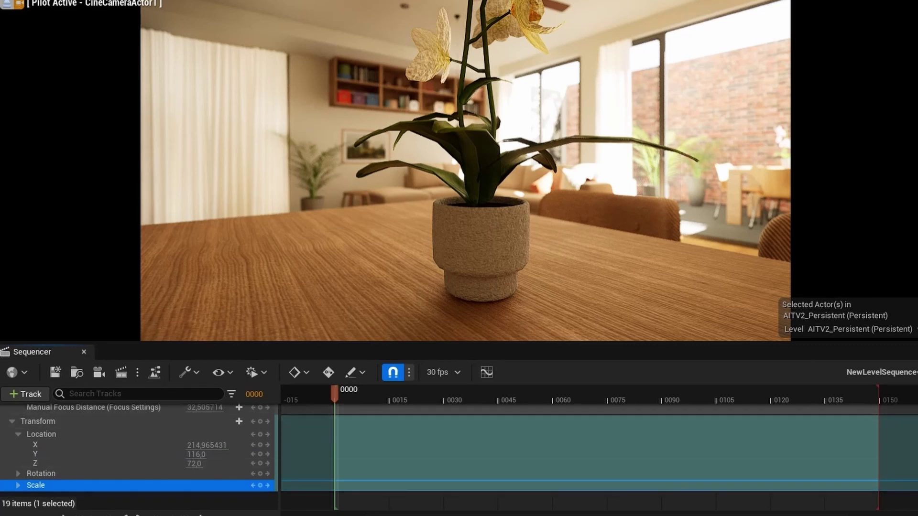
{"action": "mouse_move", "coordinate": [335, 393]}
{"action": "left_mouse_down"}
{"action": "mouse_move", "coordinate": [357, 394]}
{"action": "mouse_move", "coordinate": [335, 393]}
{"action": "left_mouse_up"}
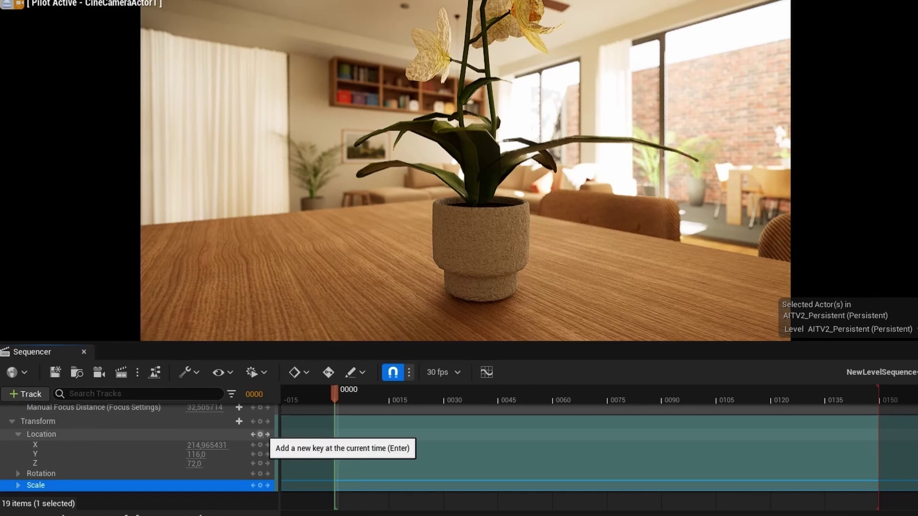
Step: Key Location at frame 0, test a second key at frame 60, then undo it
{"action": "left_click", "coordinate": [259, 435]}
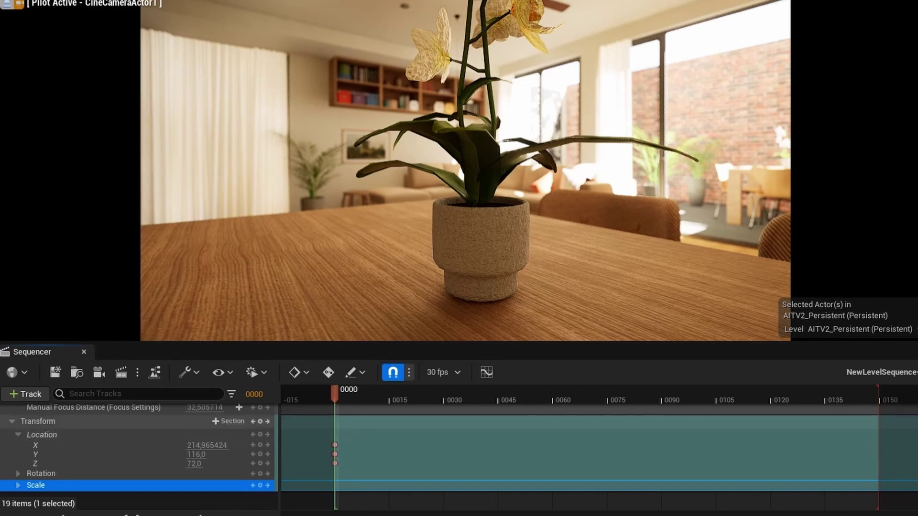
{"action": "left_click", "coordinate": [552, 394]}
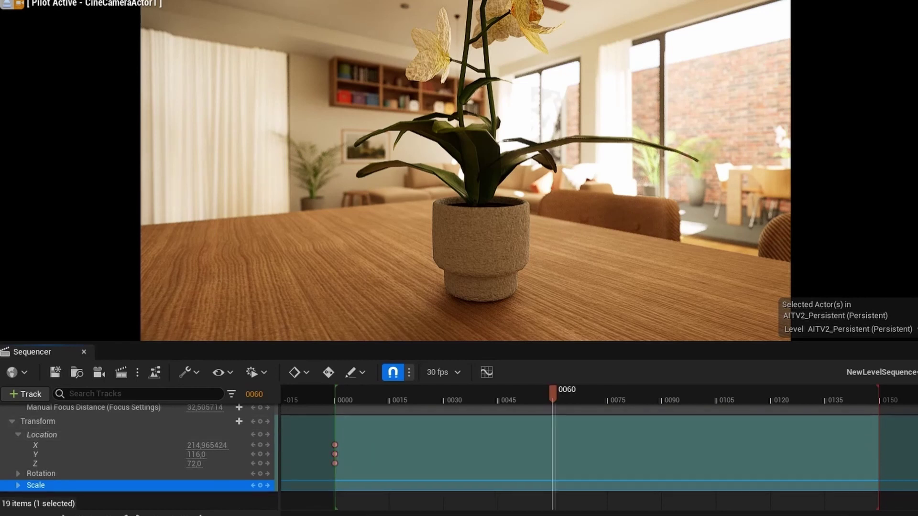
{"action": "key", "text": "s"}
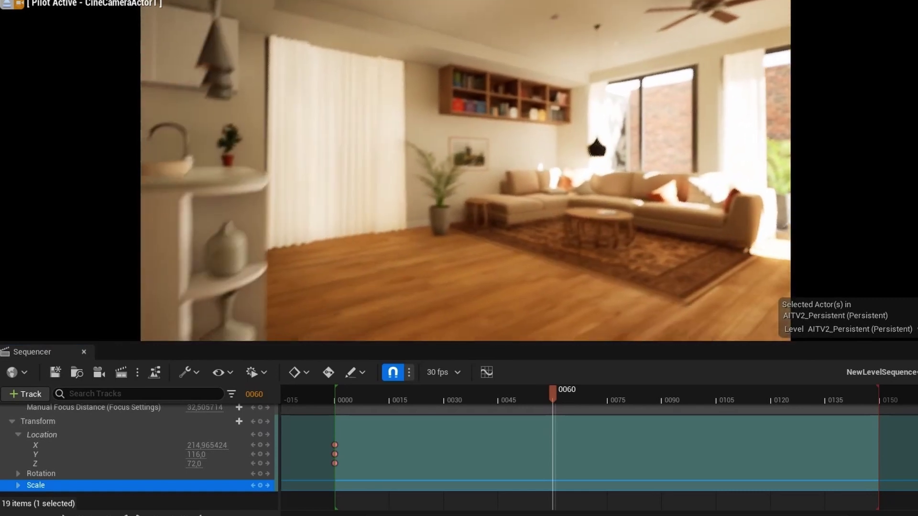
{"action": "left_click", "coordinate": [260, 435]}
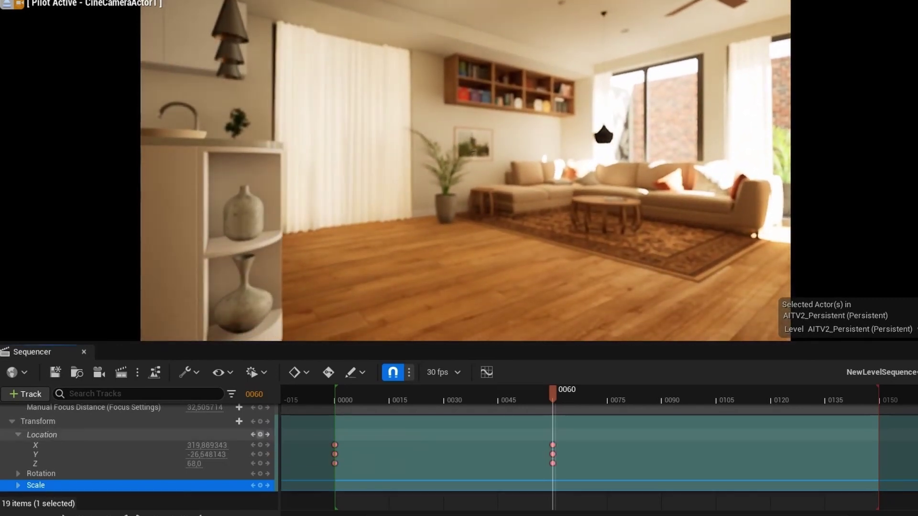
{"action": "key", "text": "space"}
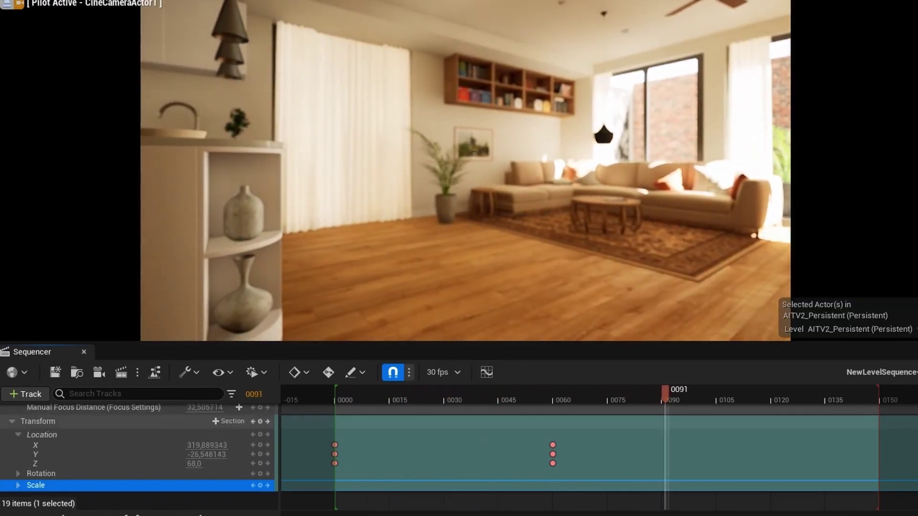
{"action": "key", "text": "ctrl+z"}
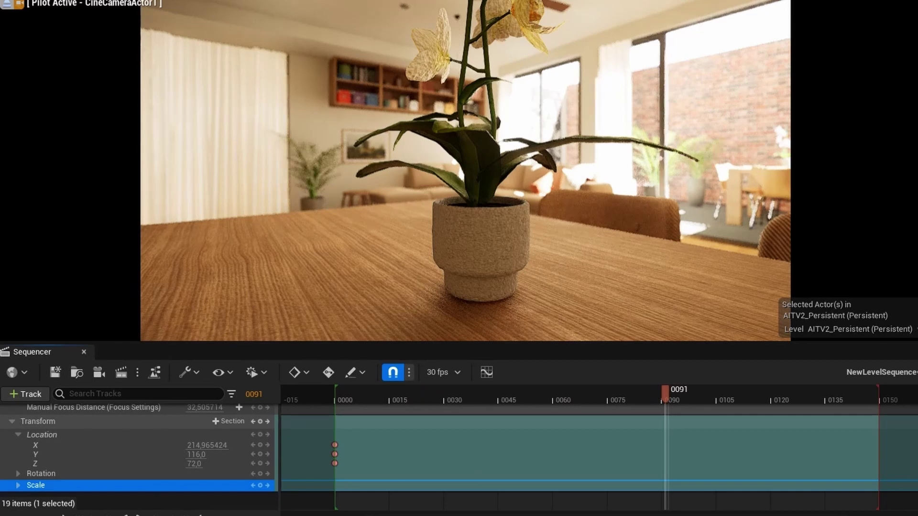
Step: Key Location at frame 0, set Location X to about 373 at frame 61, and play back
{"action": "key", "text": "Up"}
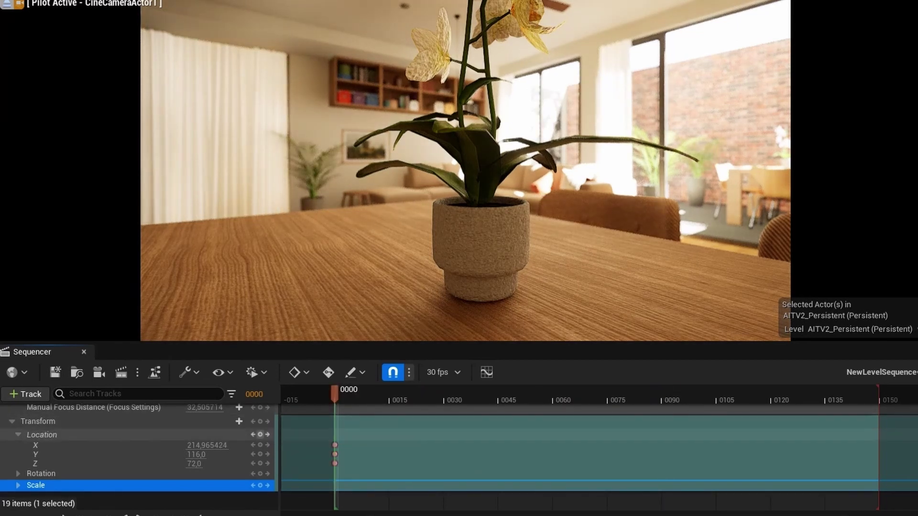
{"action": "left_click", "coordinate": [259, 434]}
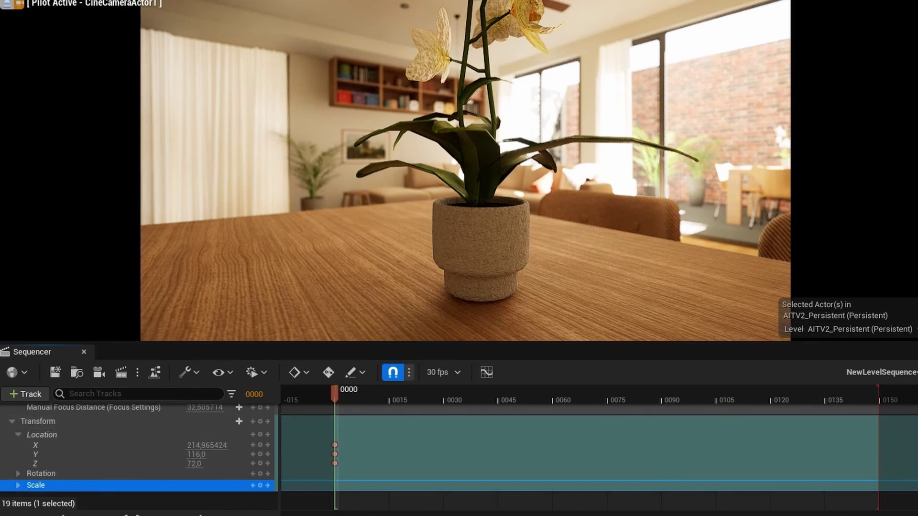
{"action": "left_click", "coordinate": [558, 399]}
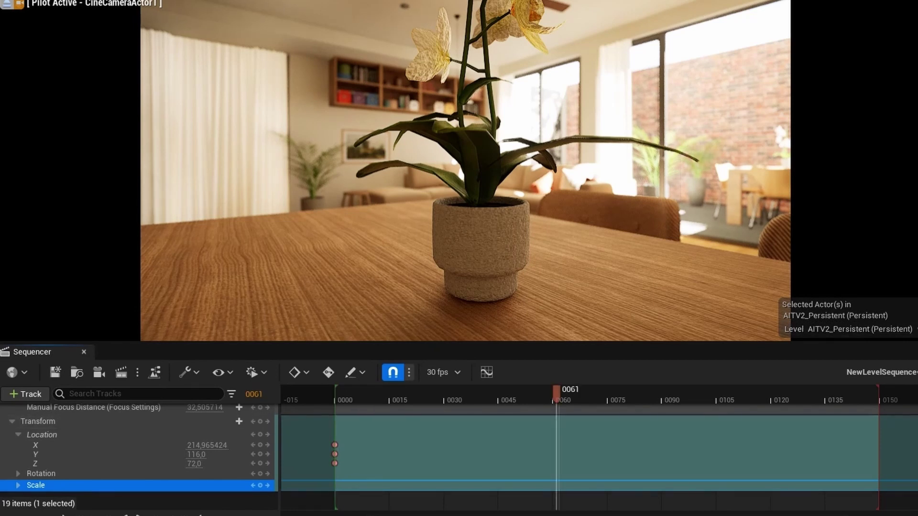
{"action": "mouse_move", "coordinate": [206, 444]}
{"action": "left_mouse_down"}
{"action": "mouse_move", "coordinate": [236, 445]}
{"action": "mouse_move", "coordinate": [164, 454]}
{"action": "left_mouse_up"}
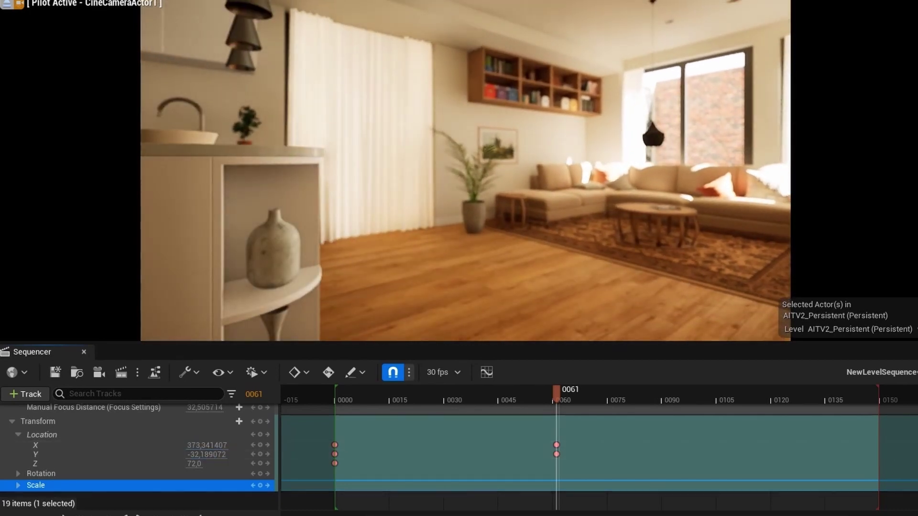
{"action": "key", "text": "Up"}
{"action": "key", "text": "space"}
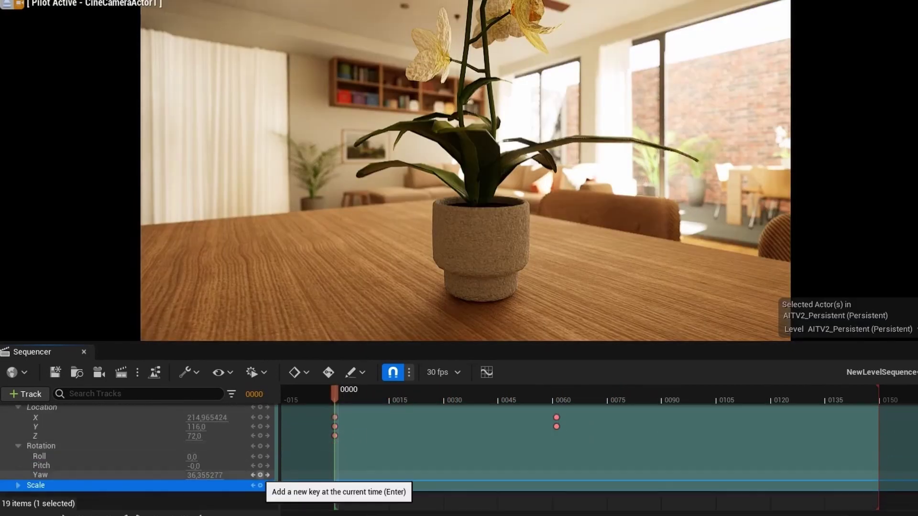
Step: Key Yaw at frame 0 and turn it to 115 at frame 61
{"action": "left_click", "coordinate": [260, 475]}
{"action": "left_click_drag", "start_coordinate": [335, 393], "coordinate": [556, 394]}
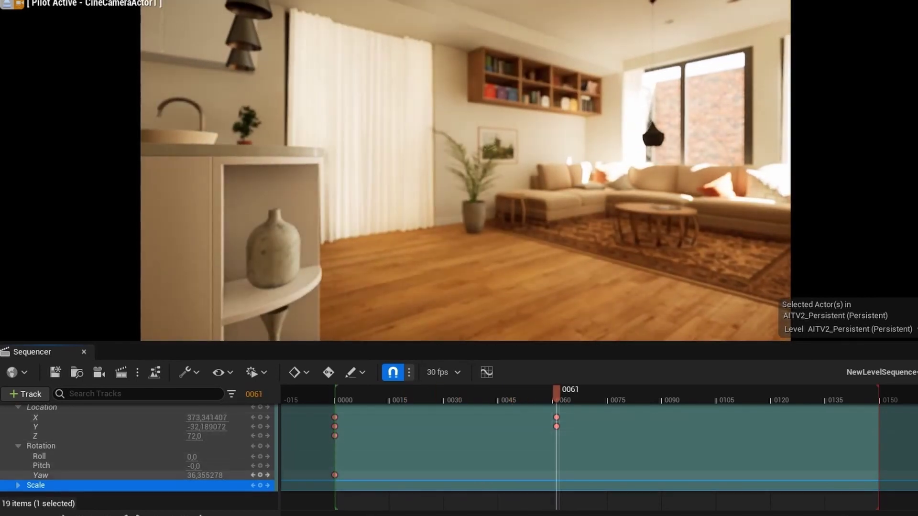
{"action": "left_click_drag", "start_coordinate": [204, 476], "coordinate": [237, 476]}
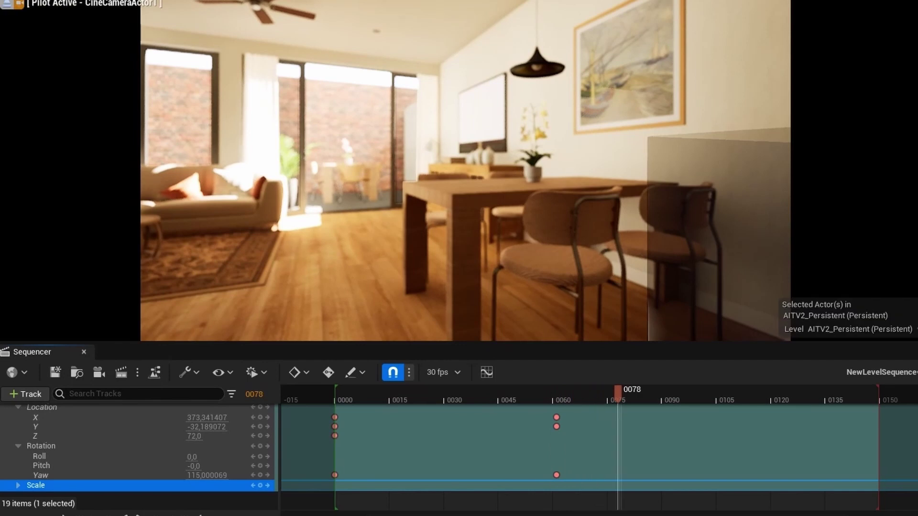
{"action": "left_click", "coordinate": [337, 392]}
{"action": "scroll", "coordinate": [144, 445], "scroll_direction": "up", "scroll_amount": 3}
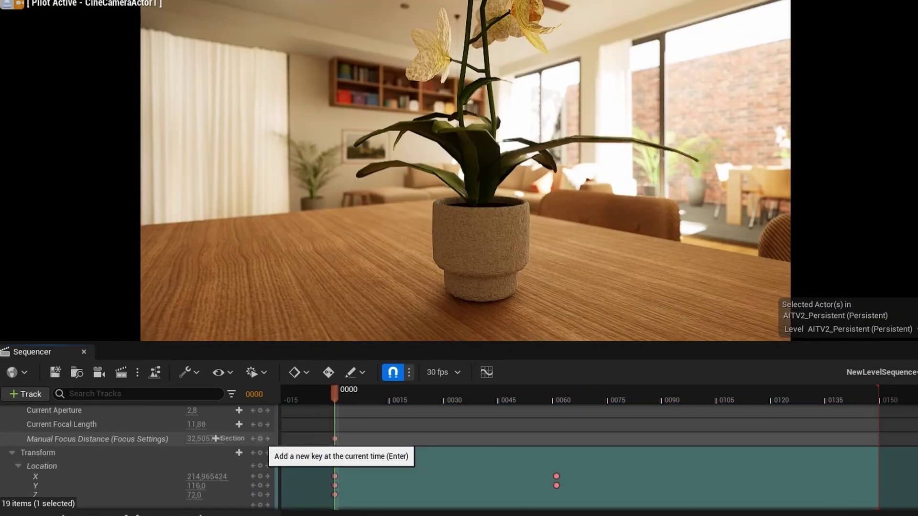
Step: At frame 62, raise Manual Focus Distance to about 132.2 and play the focus pull
{"action": "left_click_drag", "start_coordinate": [337, 393], "coordinate": [558, 394]}
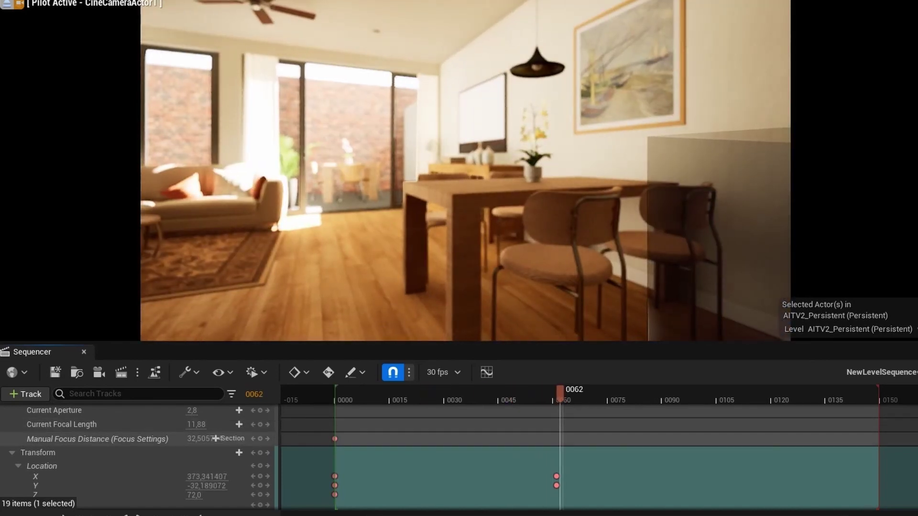
{"action": "left_click_drag", "start_coordinate": [215, 438], "coordinate": [218, 438]}
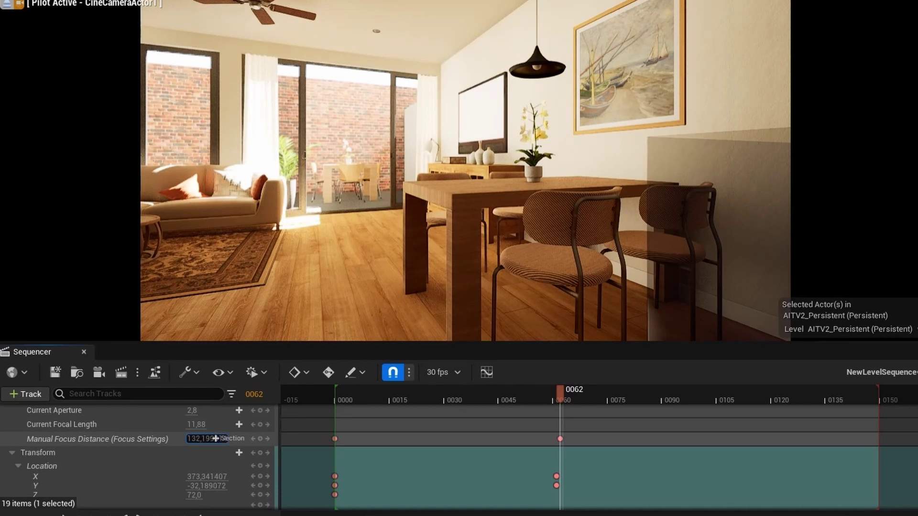
{"action": "key", "text": "Up"}
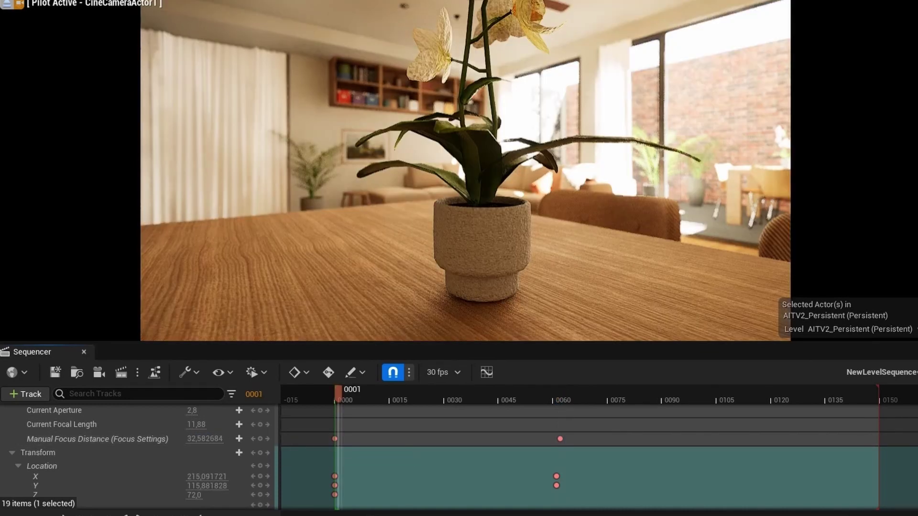
{"action": "key", "text": "space"}
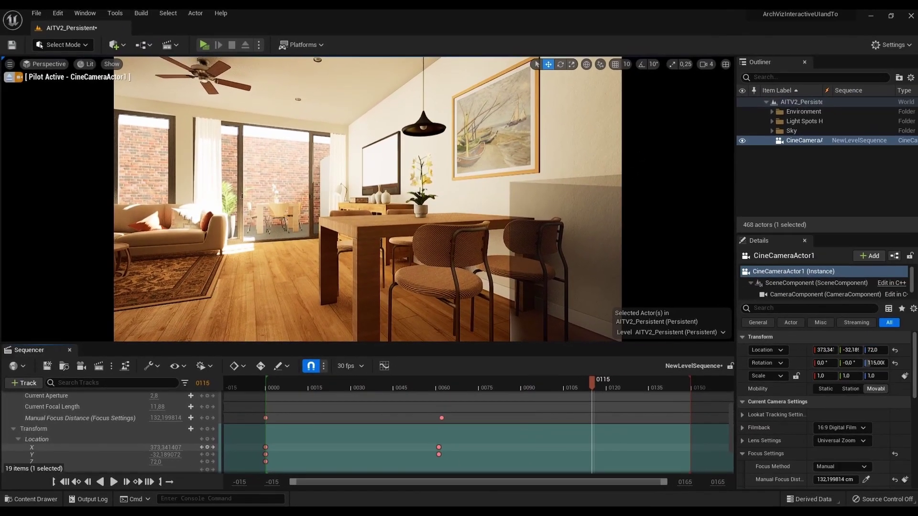
Step: Set both Location X keys to Linear interpolation in the Curve Editor
{"action": "left_click", "coordinate": [107, 447]}
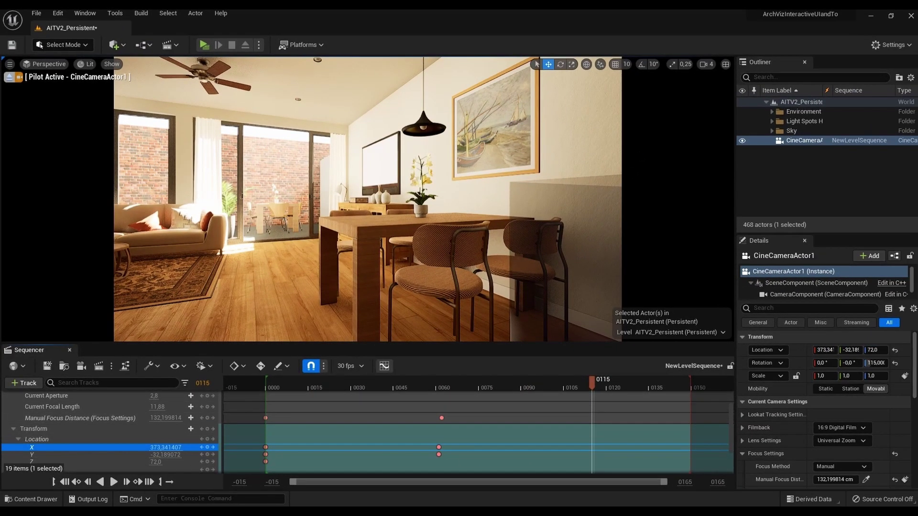
{"action": "left_click", "coordinate": [384, 366]}
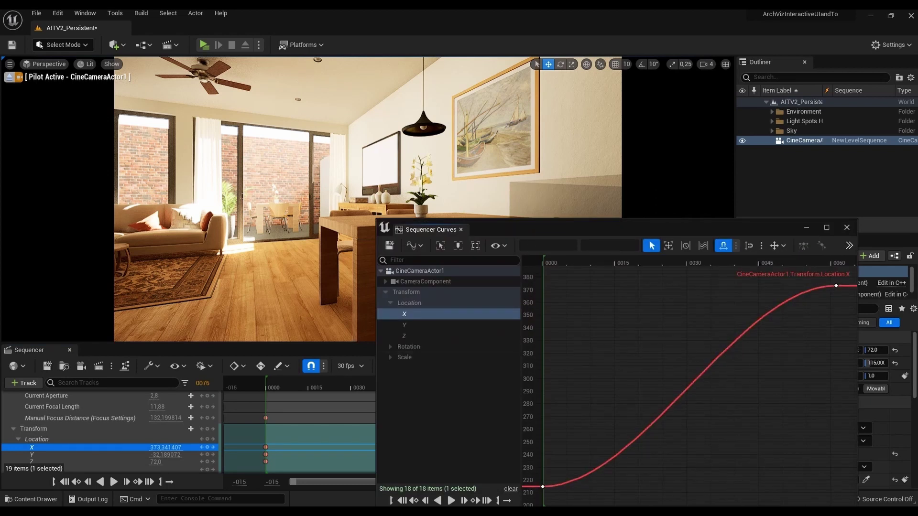
{"action": "left_click_drag", "start_coordinate": [844, 281], "coordinate": [542, 498]}
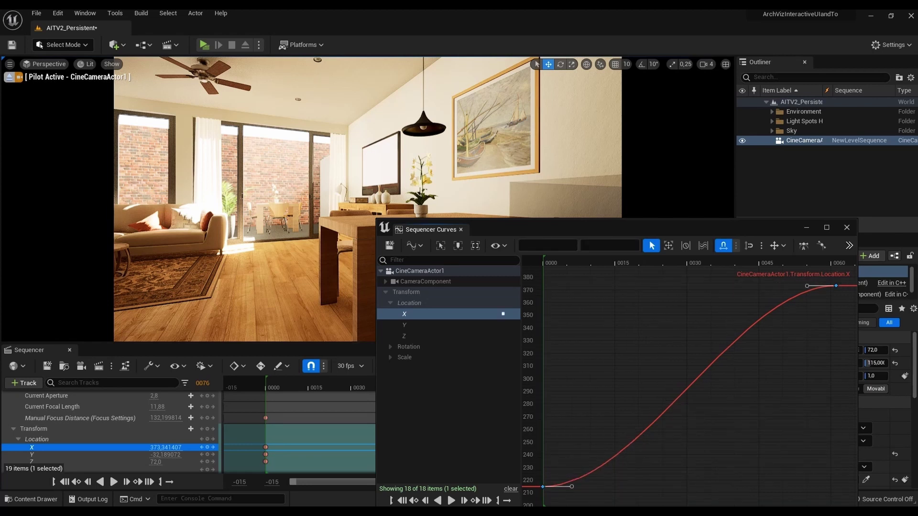
{"action": "right_click", "coordinate": [792, 290]}
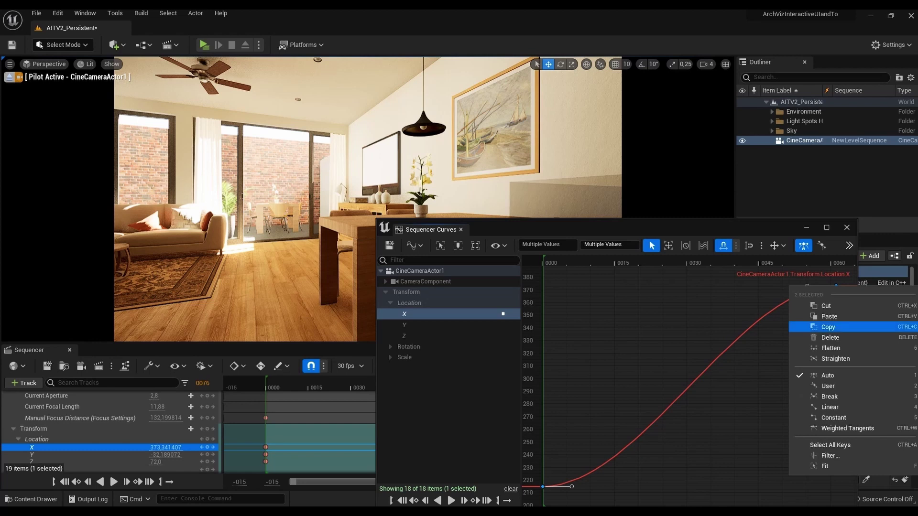
{"action": "left_click", "coordinate": [829, 407]}
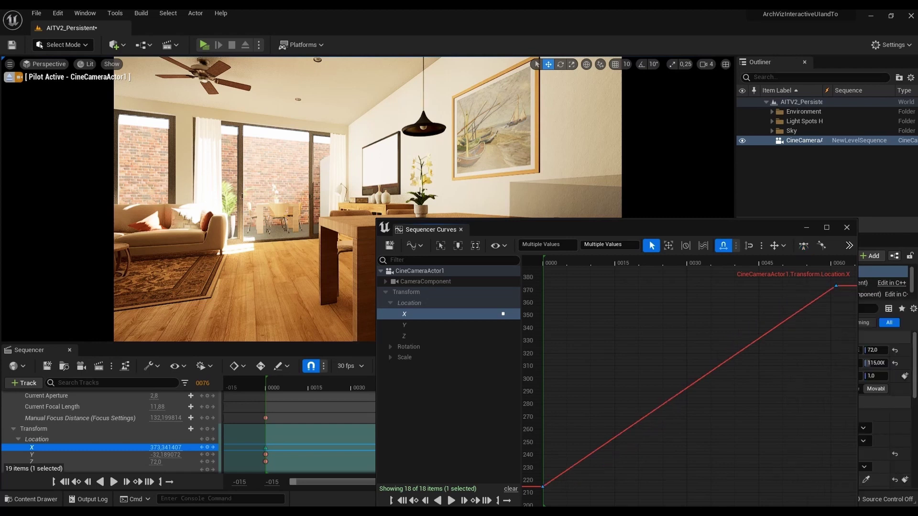
Step: Compare the dolly motion with and without linear interpolation using undo, redo and playback
{"action": "key", "text": "1"}
{"action": "key", "text": "space"}
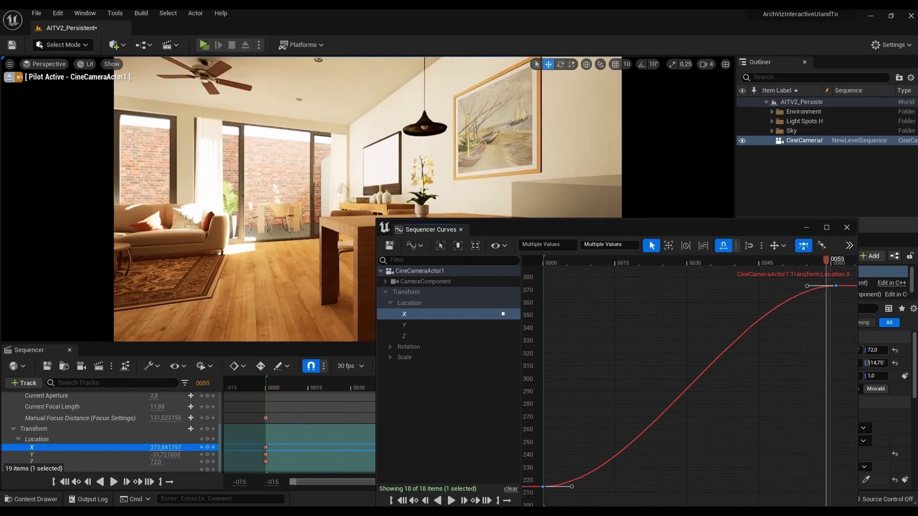
{"action": "key", "text": "2"}
{"action": "key", "text": "space"}
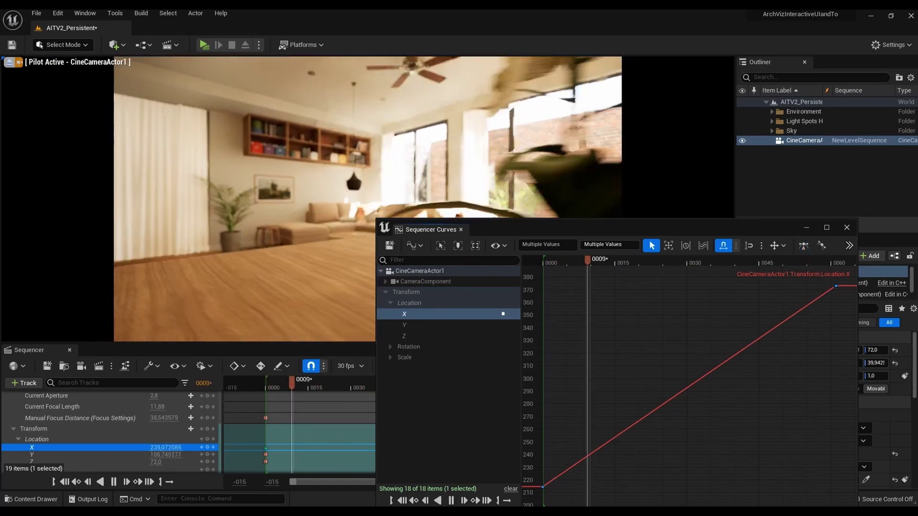